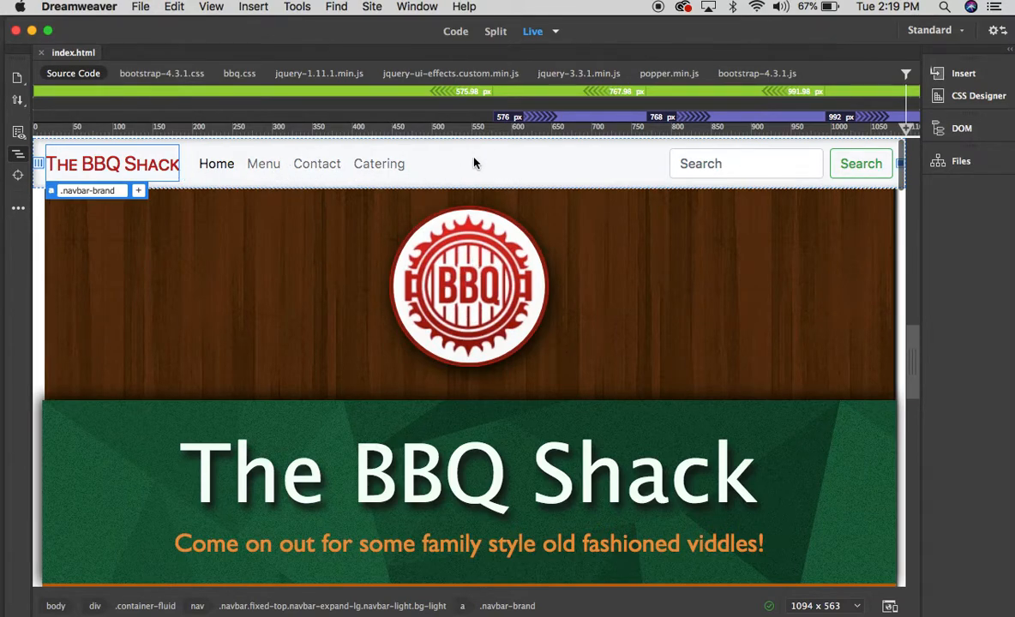
- Switch index.html to Design view and open the Save As Template dialog
click(555, 32)
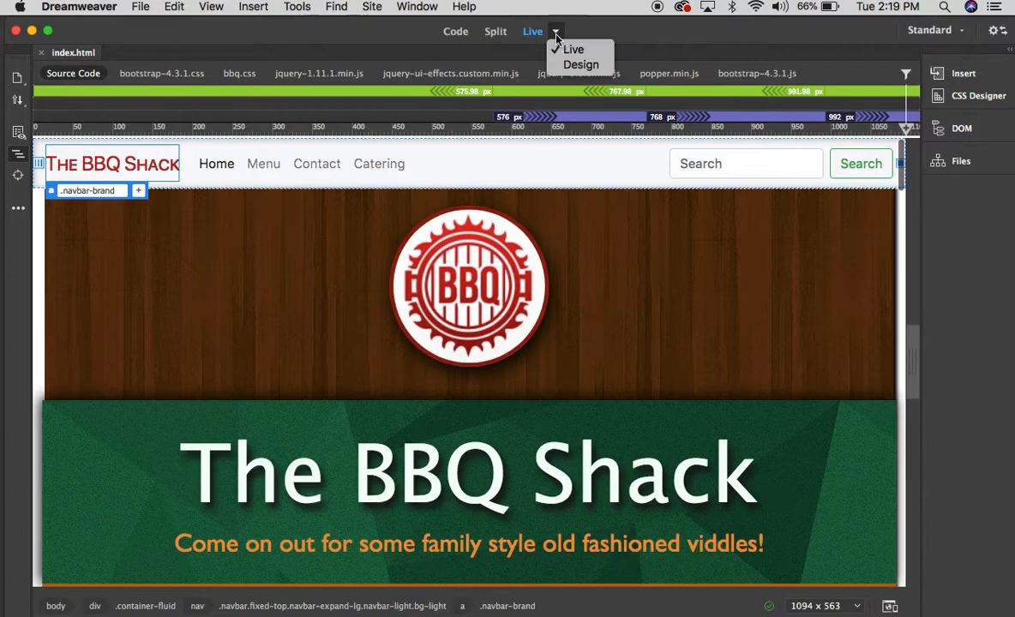
click(576, 65)
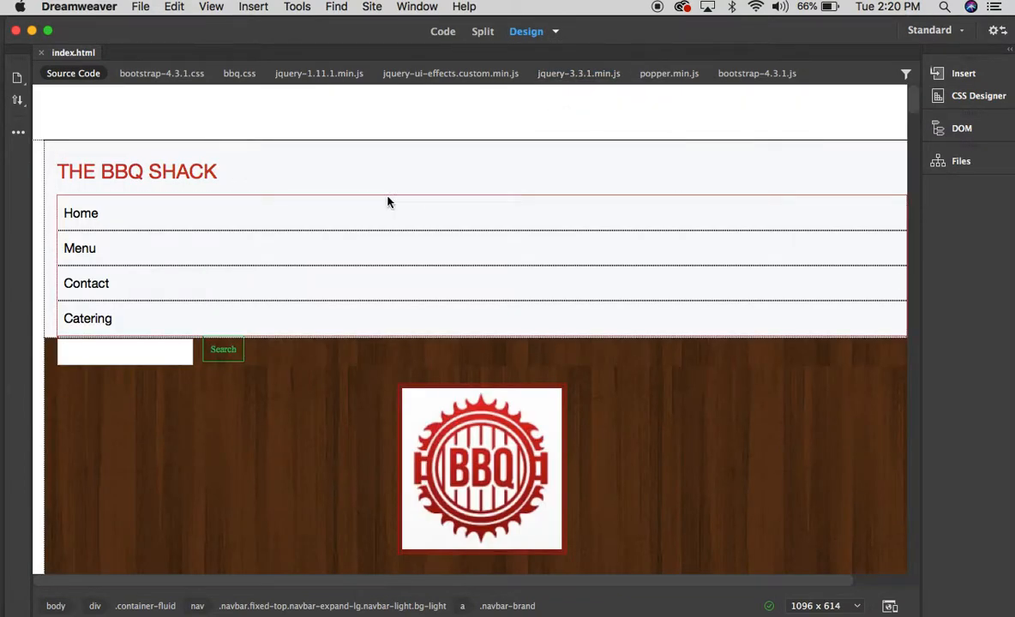
click(139, 7)
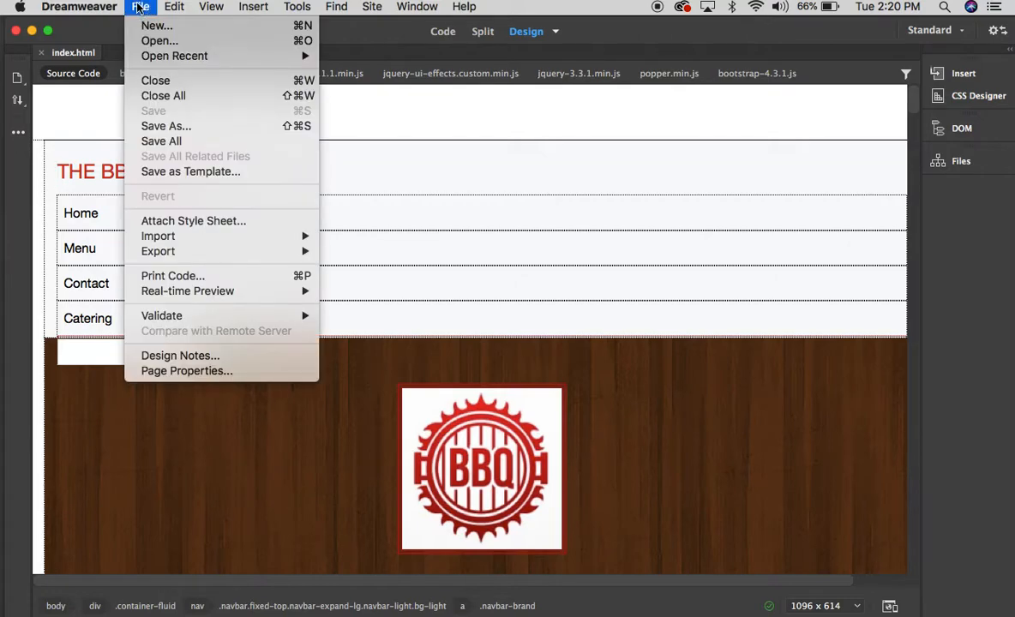
click(197, 171)
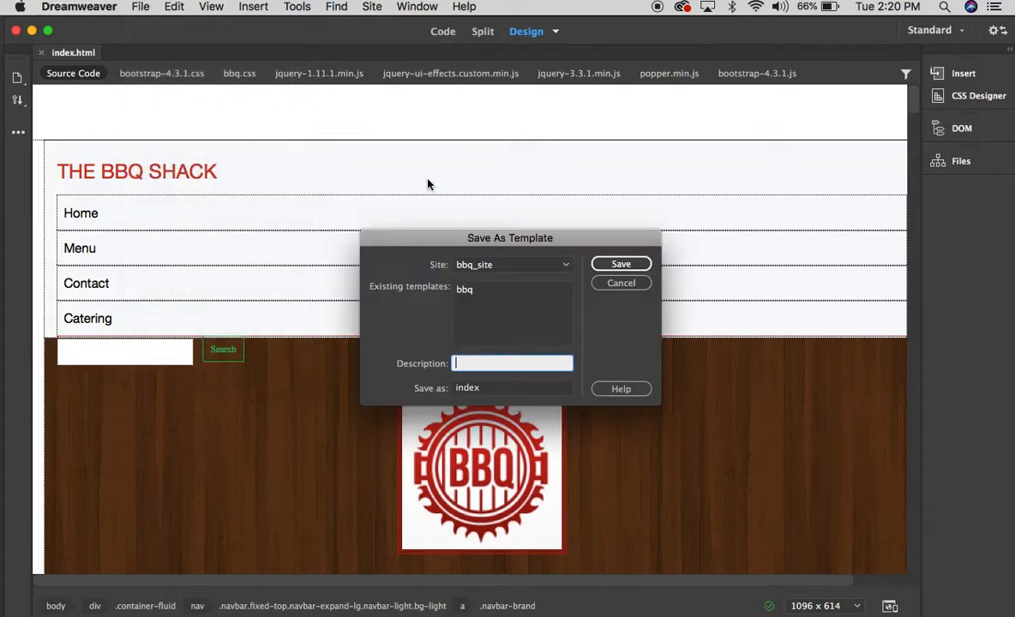
click(473, 291)
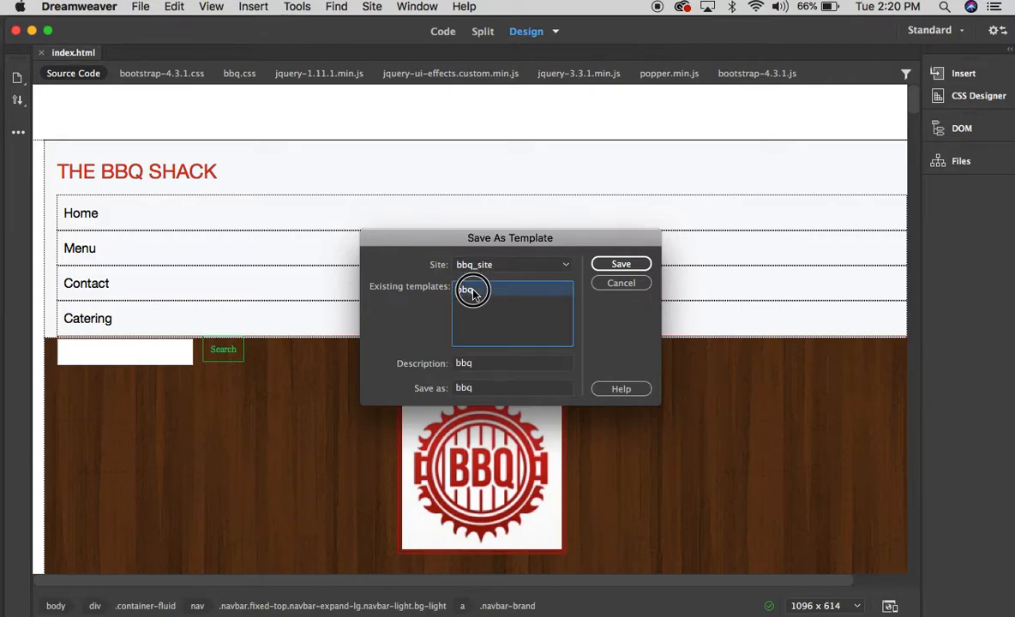
double_click(473, 293)
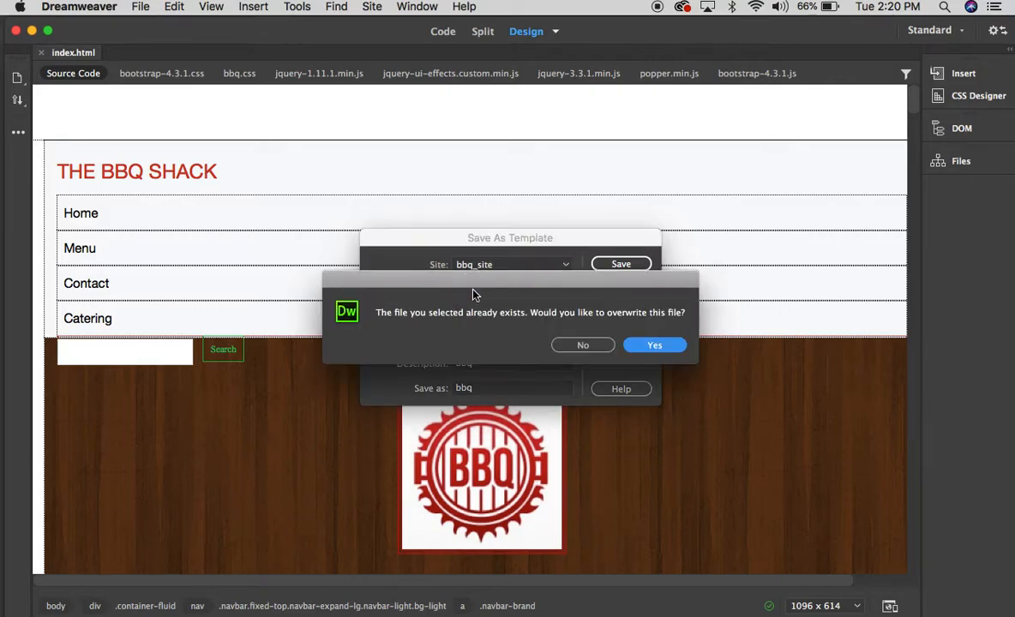
click(591, 347)
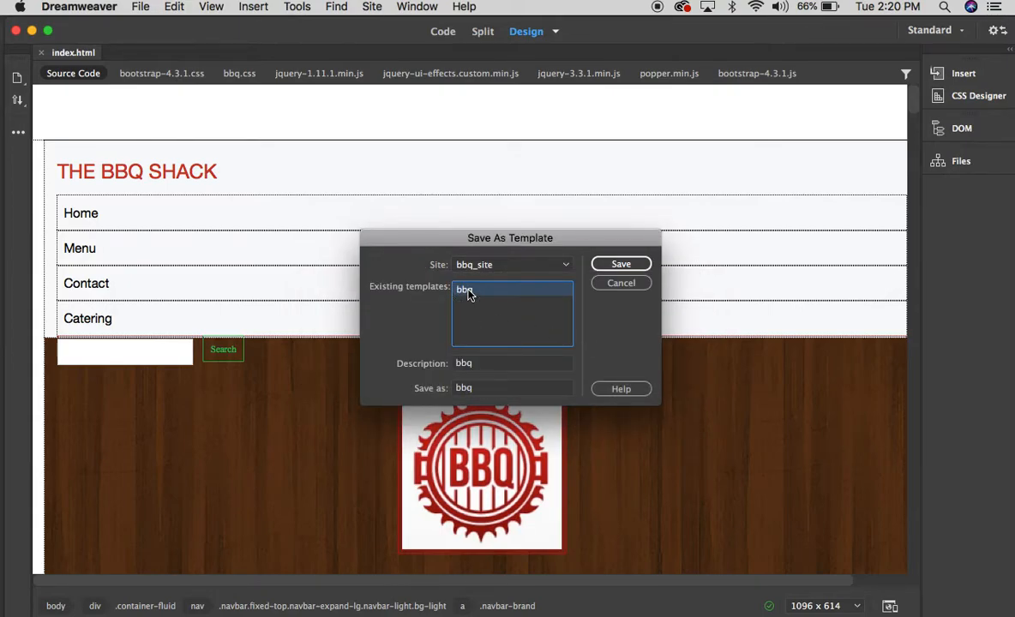
- Set both the template's description and its file name to "bbq home"
click(467, 367)
double_click(470, 364)
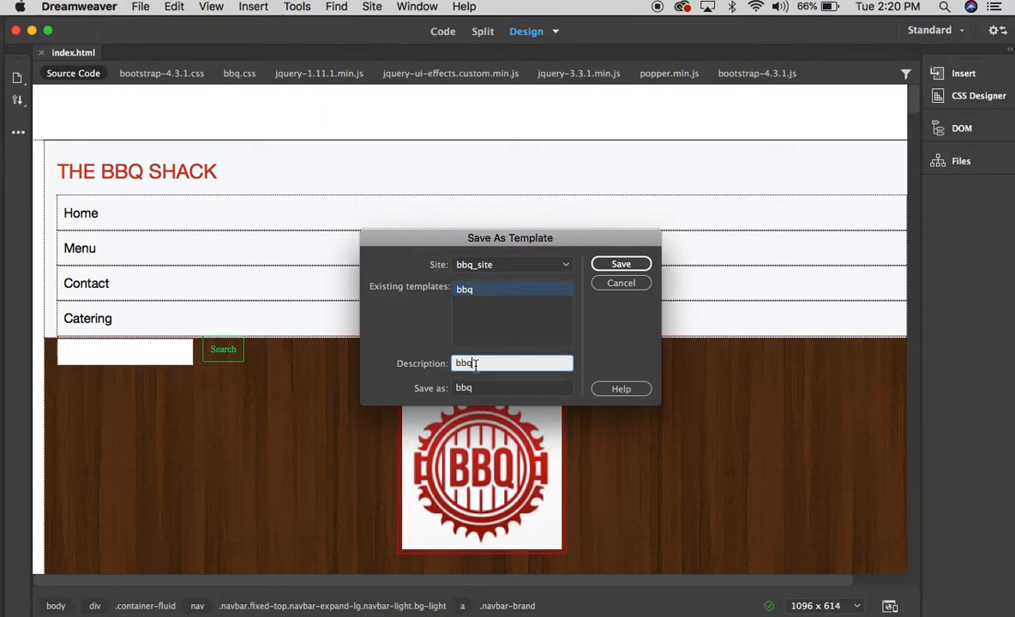
text(bbq home)
double_click(463, 390)
text(bbq home)
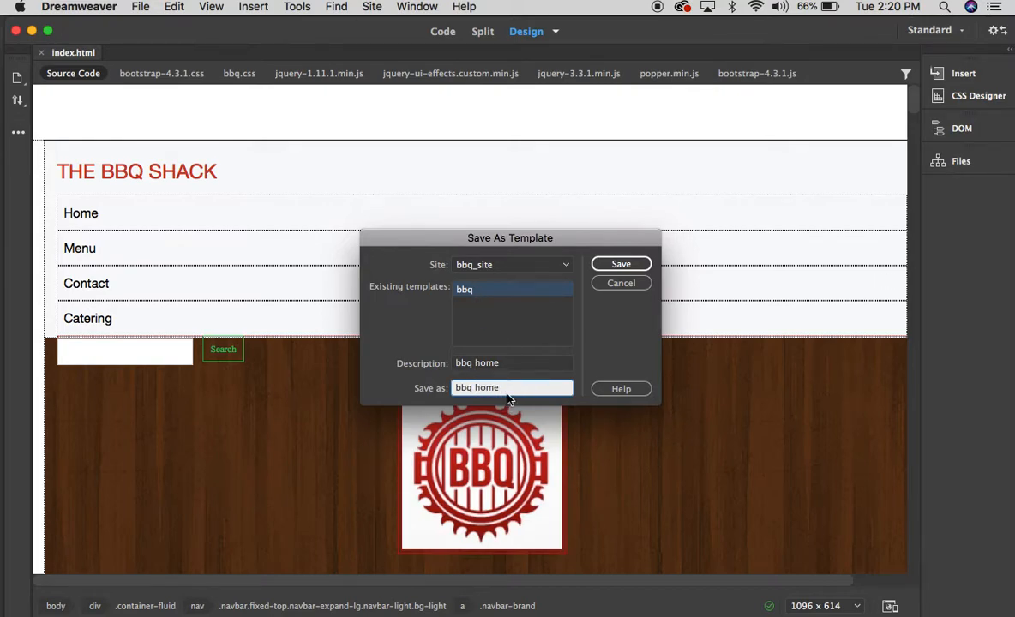
- Save the page as a template in bbq_site with bbq2 as description and file name, updating the links
drag(504, 387, 455, 362)
text(2)
click(502, 363)
text(bbq2)
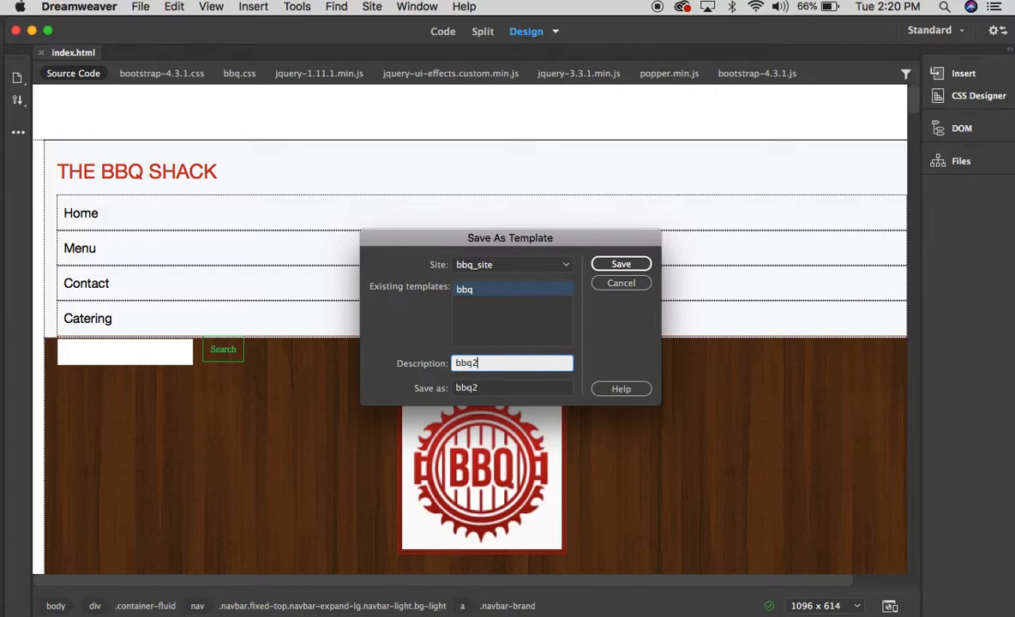
click(485, 388)
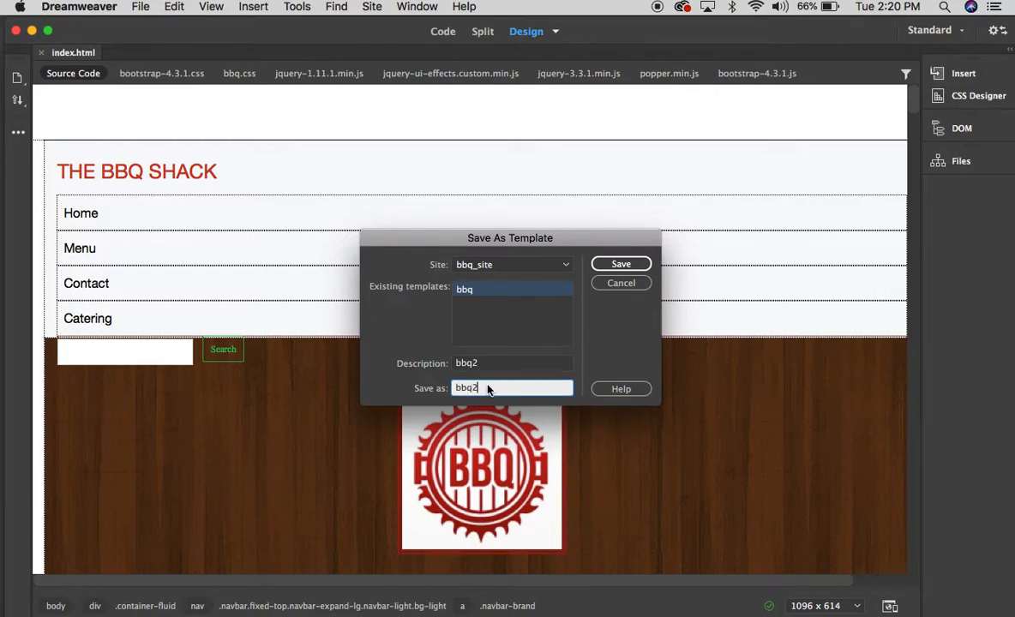
click(612, 264)
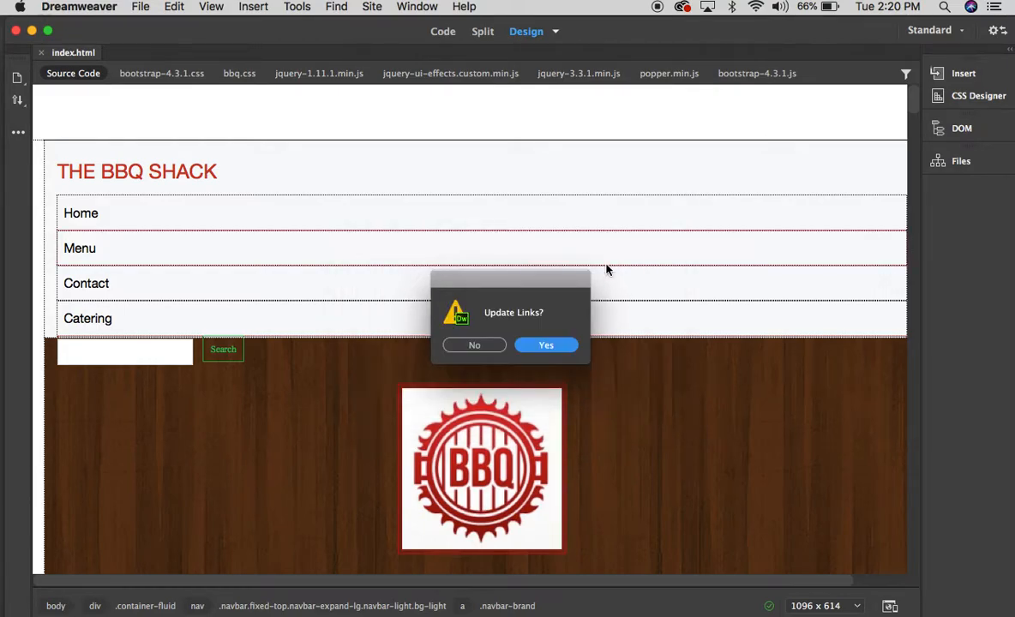
click(543, 346)
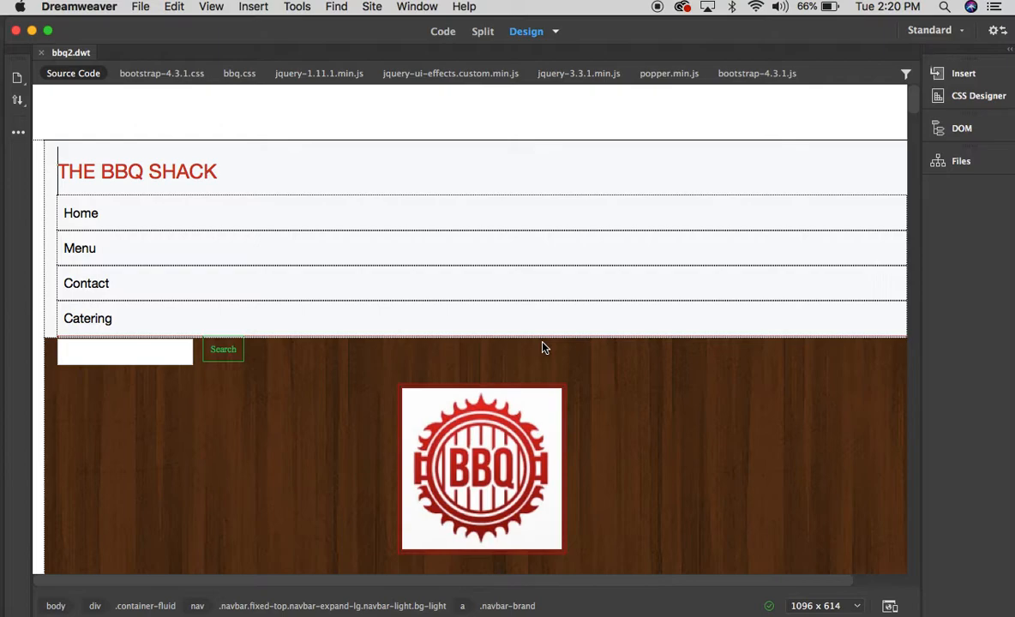
- Preview the new template in Live view
click(556, 31)
click(562, 49)
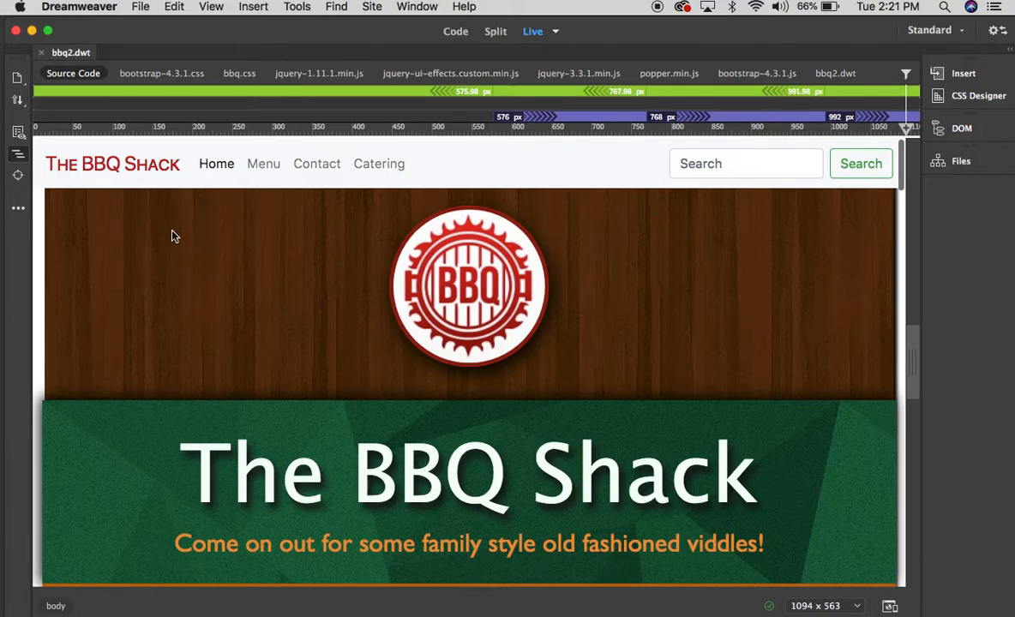
click(941, 165)
click(637, 187)
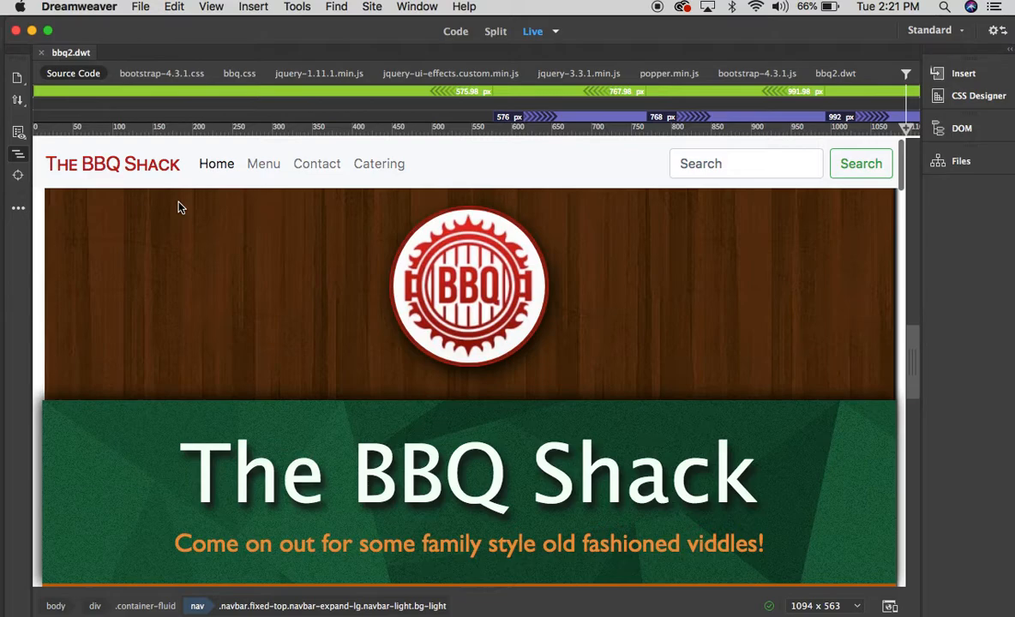
- Return to Design view and select the outer .container-fluid div that wraps all page content
click(555, 32)
click(575, 64)
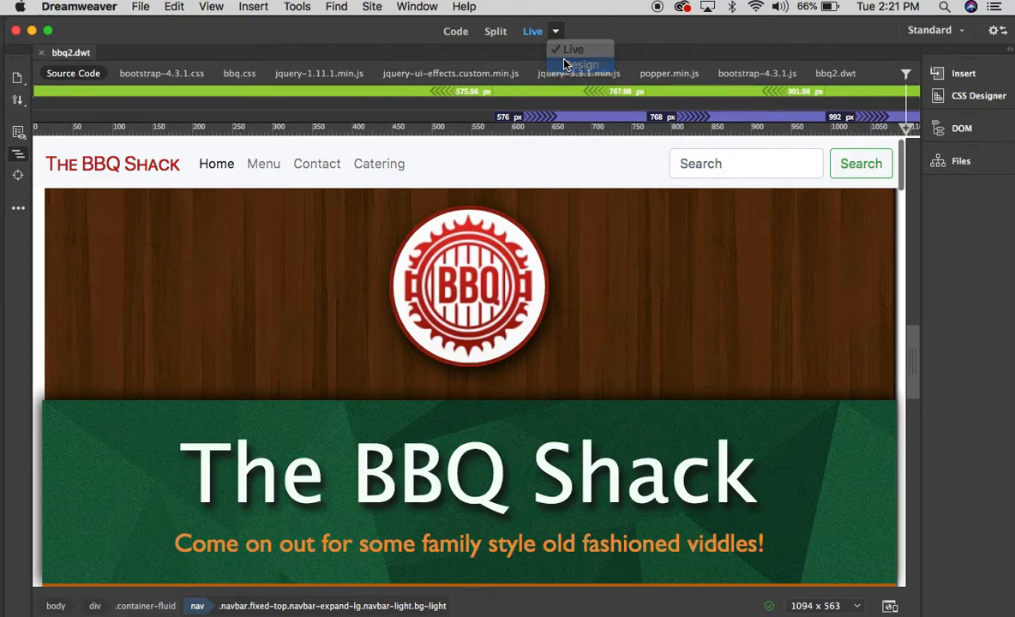
click(158, 141)
scroll(158, 143, down, 15)
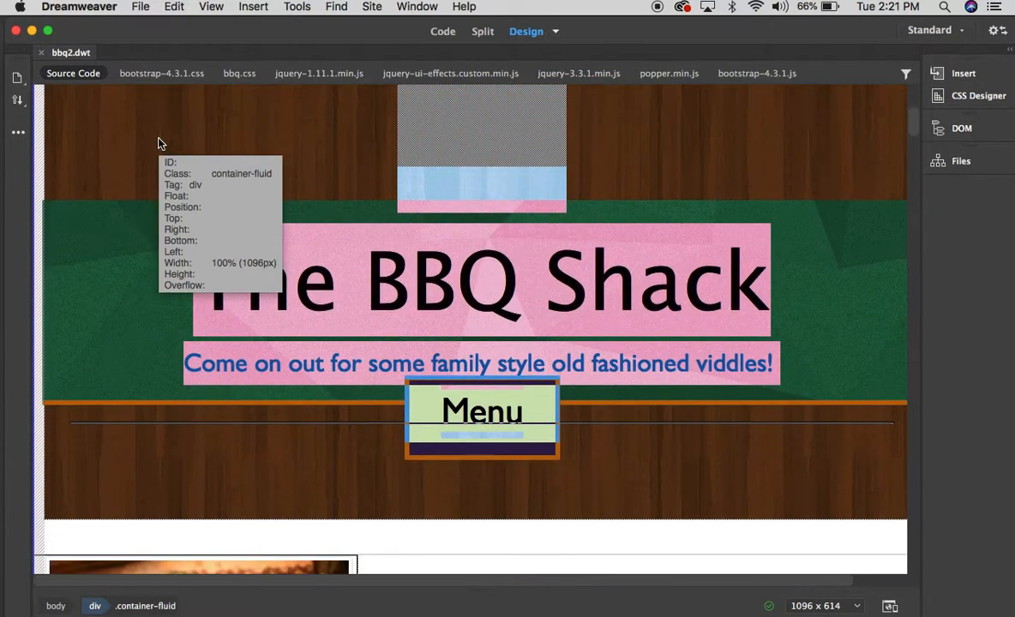
scroll(158, 144, down, 10)
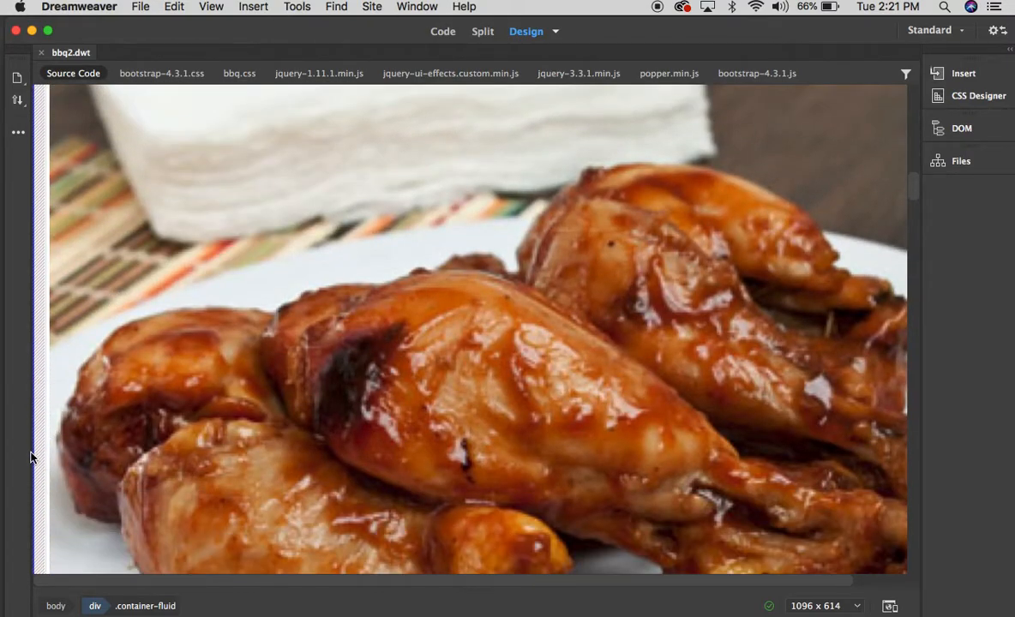
scroll(34, 467, up, 20)
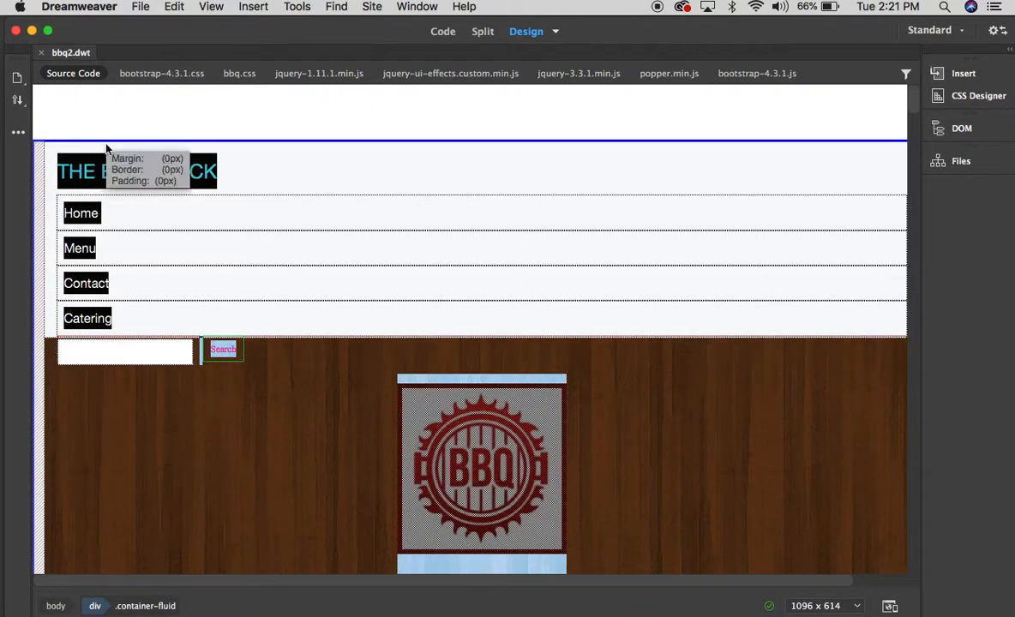
- Examine the elements nested inside the .container-fluid div in the DOM structure
click(938, 162)
click(938, 162)
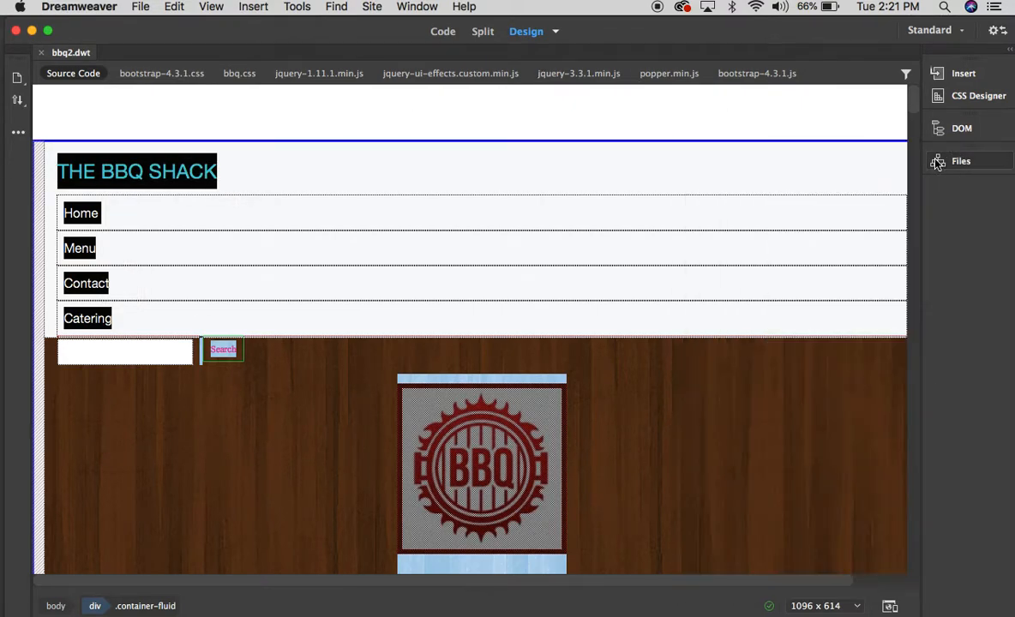
click(959, 130)
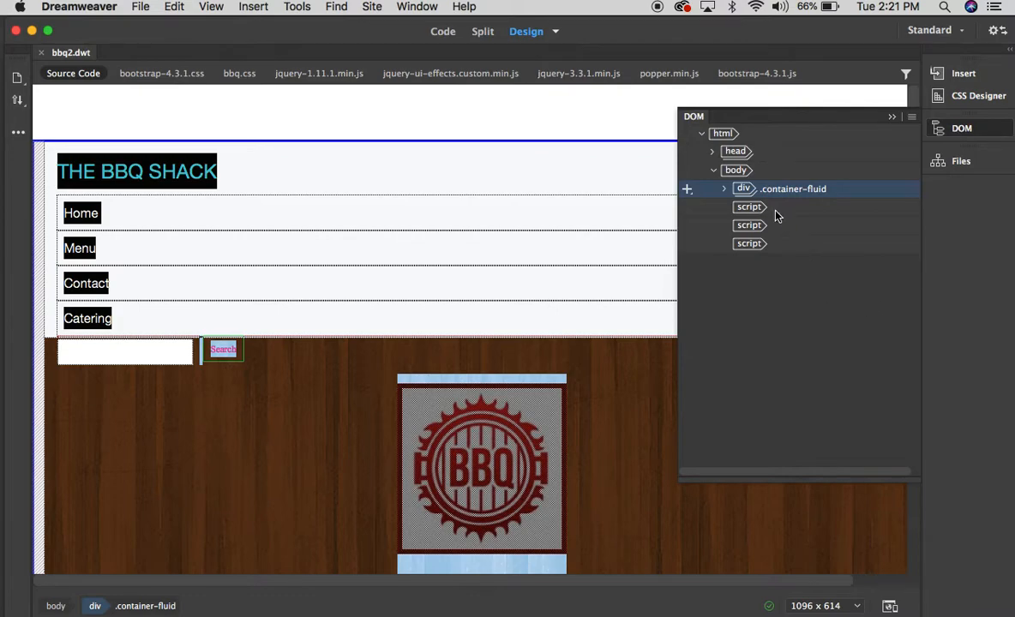
click(725, 189)
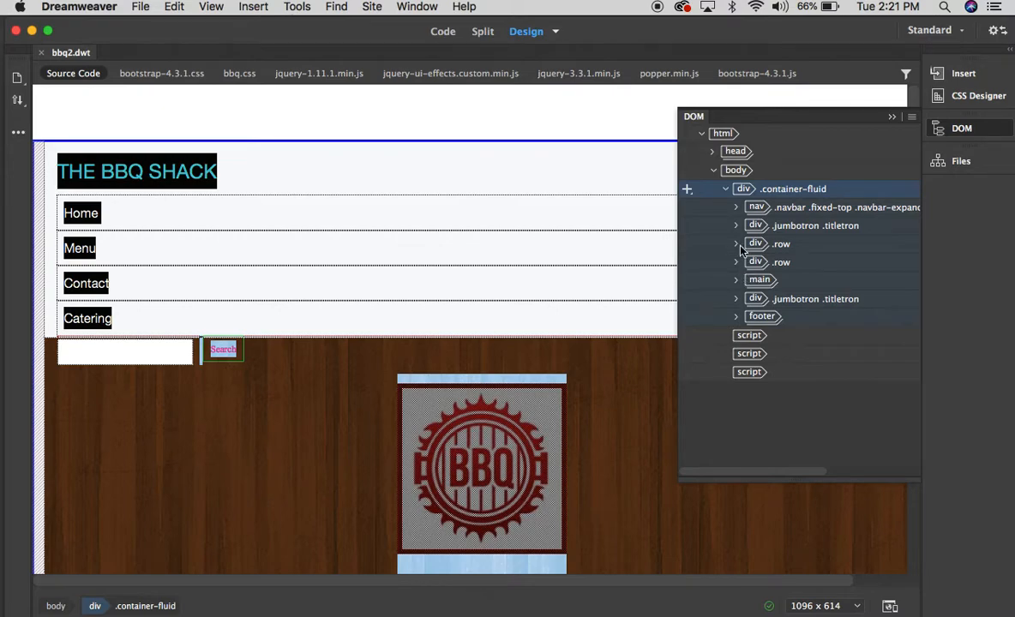
click(726, 193)
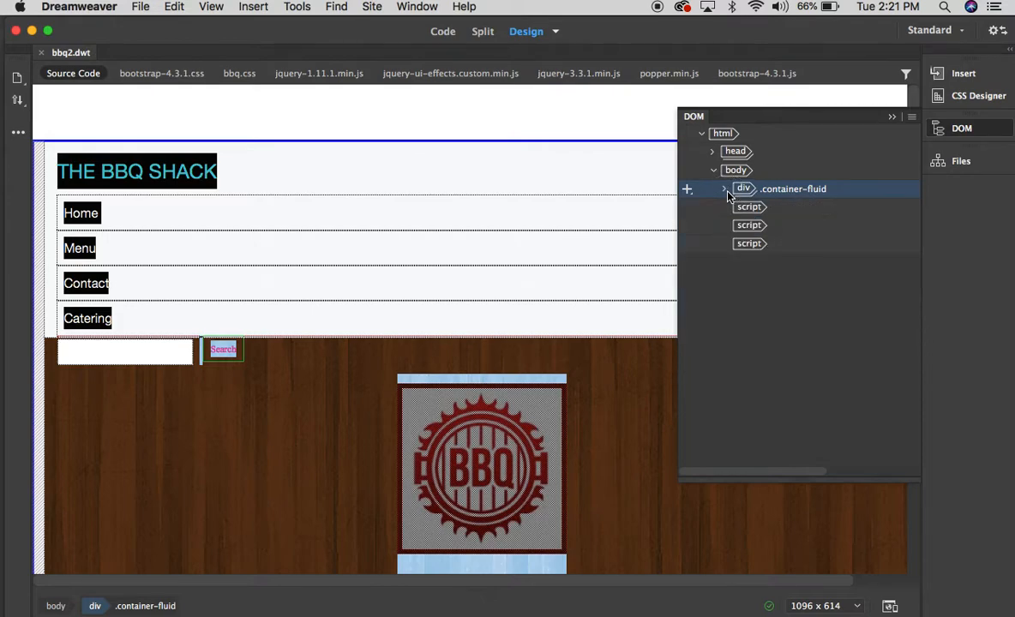
click(893, 118)
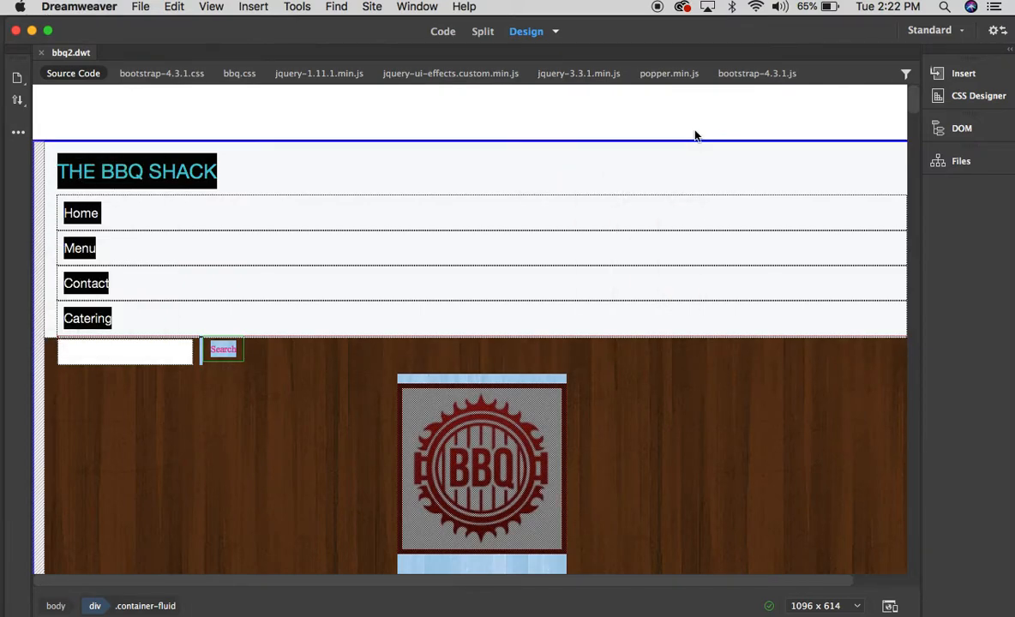
- Wrap the selected .container-fluid div in a new editable template region, keeping the default region name
scroll(708, 367, down, 5)
scroll(708, 367, down, 5)
scroll(555, 324, up, 8)
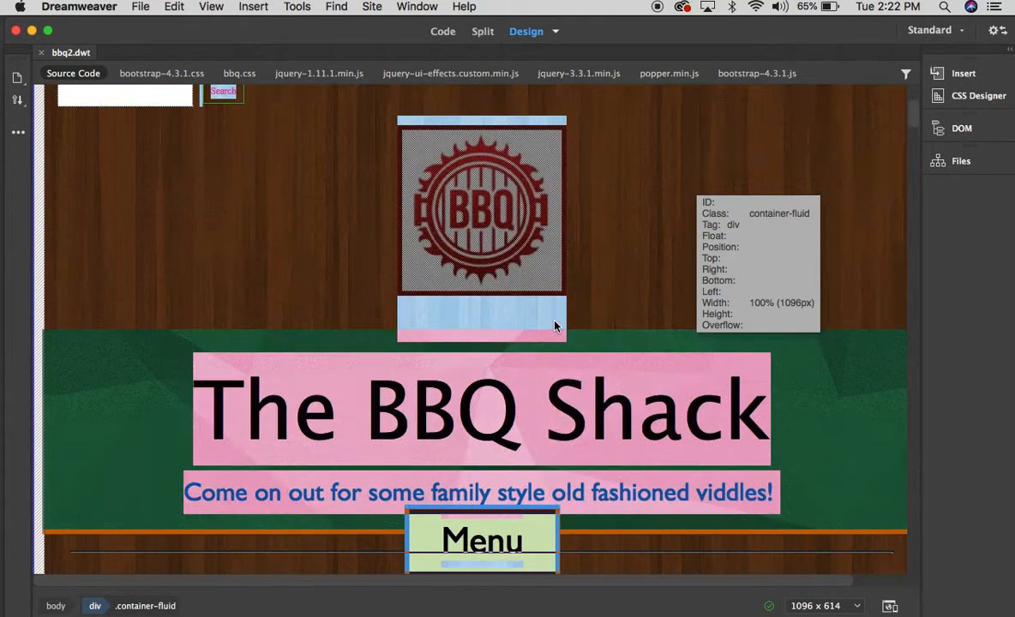
scroll(555, 324, up, 3)
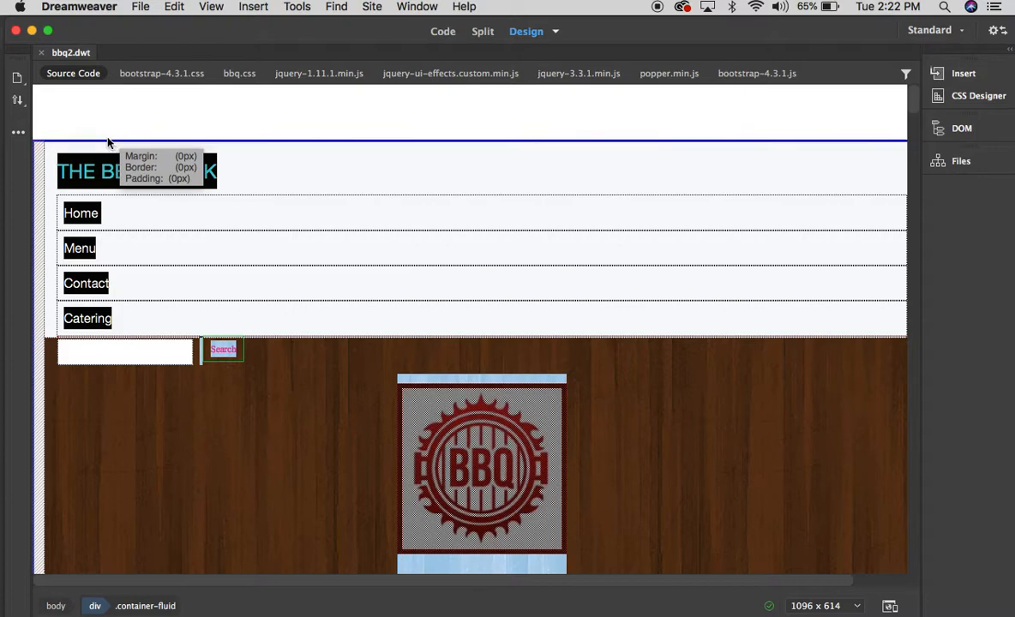
click(254, 7)
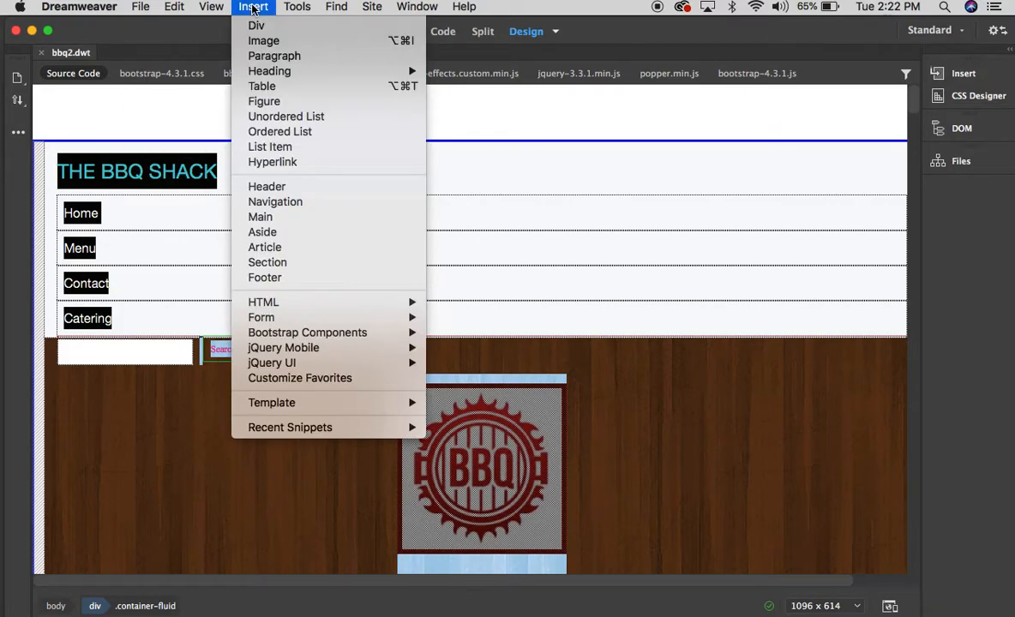
mouse_move(289, 403)
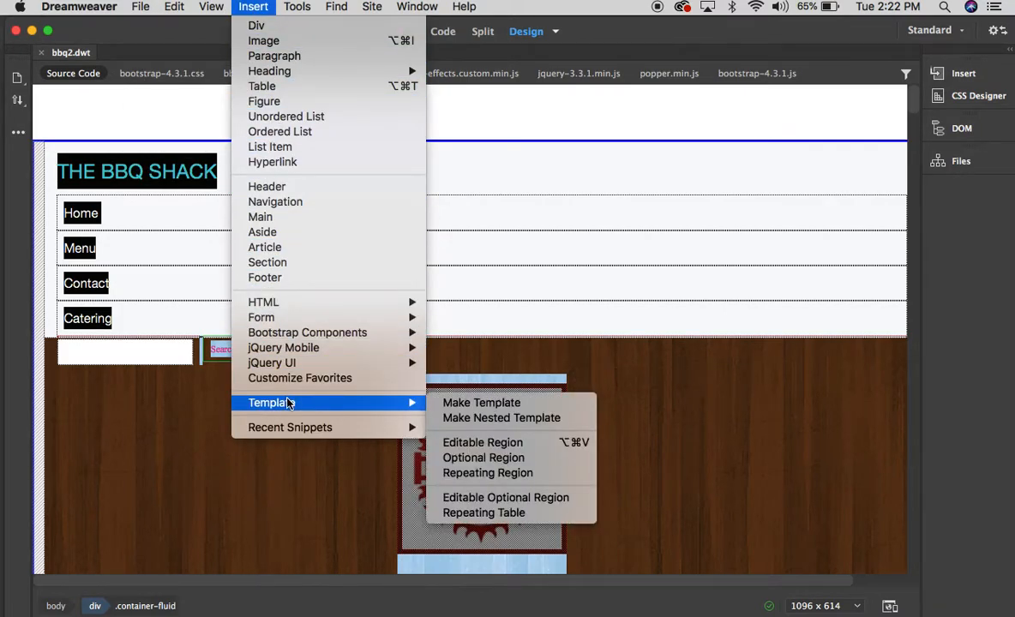
click(459, 446)
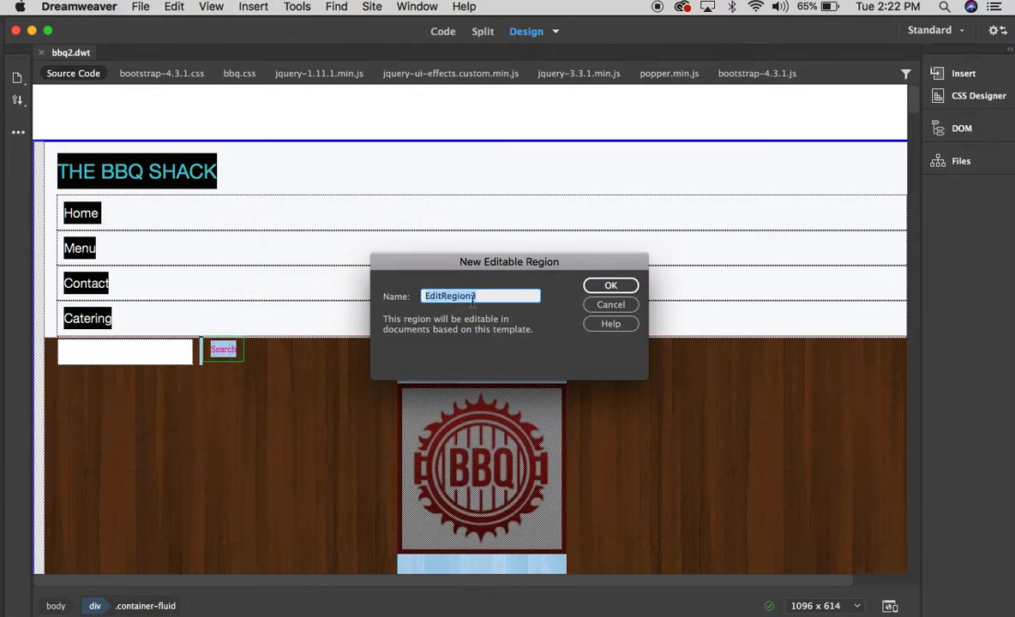
click(597, 292)
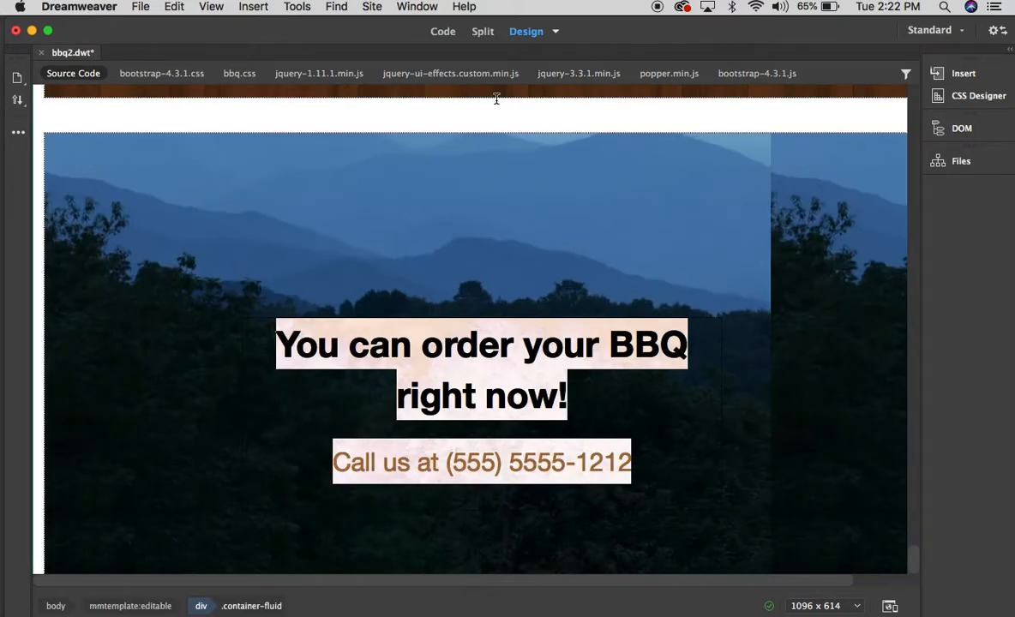
- Display the template in Live view and save all open files
click(555, 31)
click(565, 49)
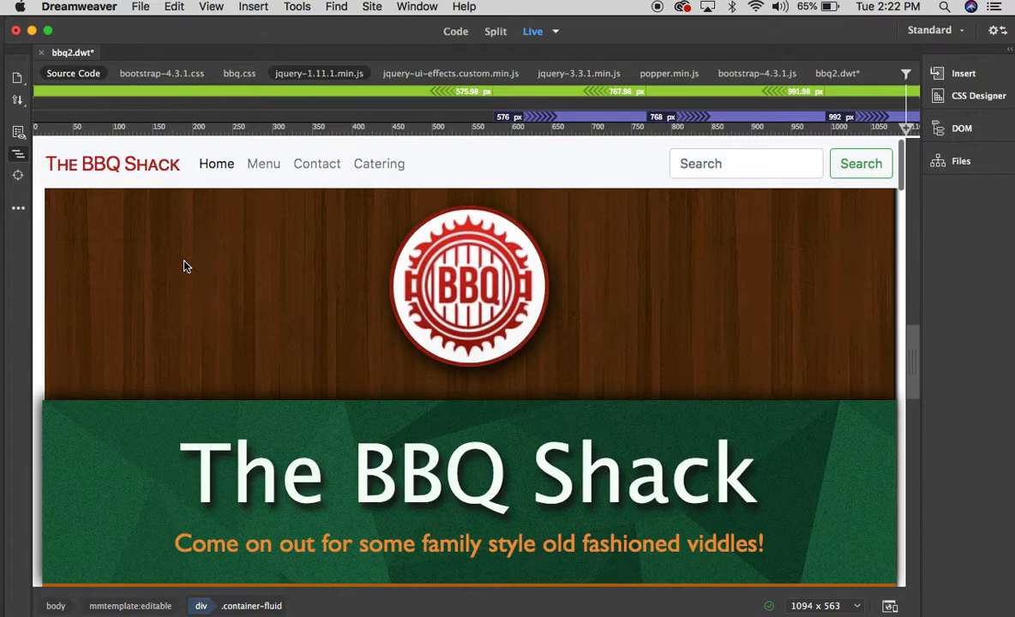
click(140, 6)
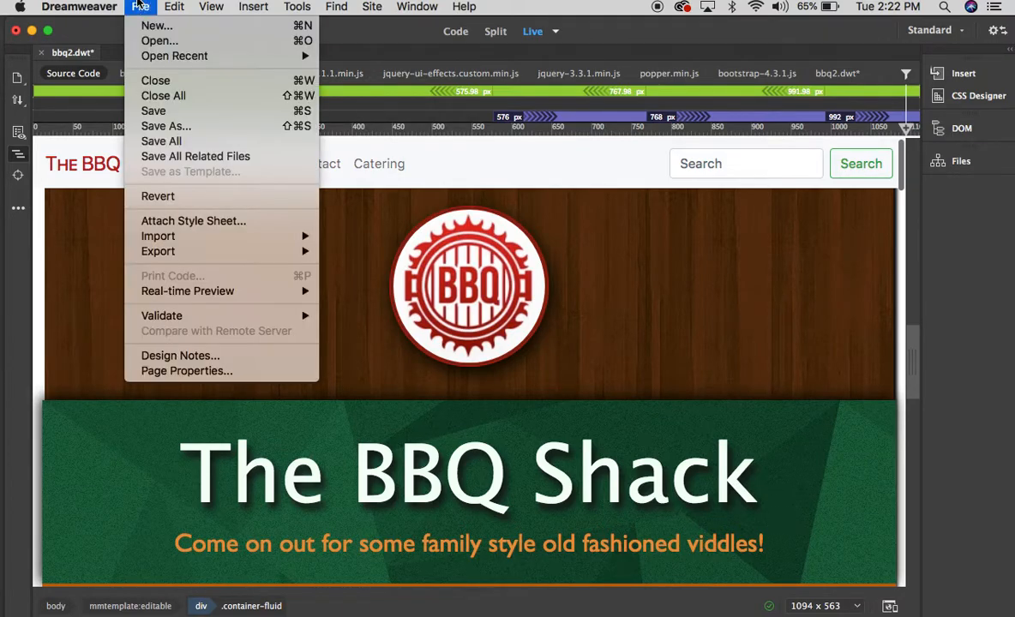
click(167, 141)
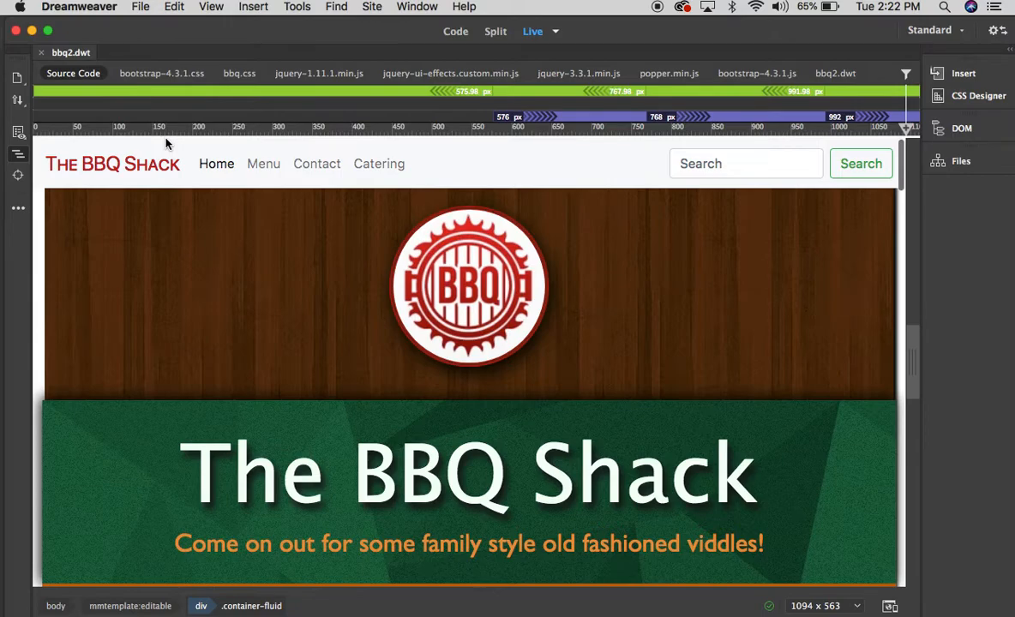
- Create a new page from the bbq2 template of the bbq_site site
click(140, 6)
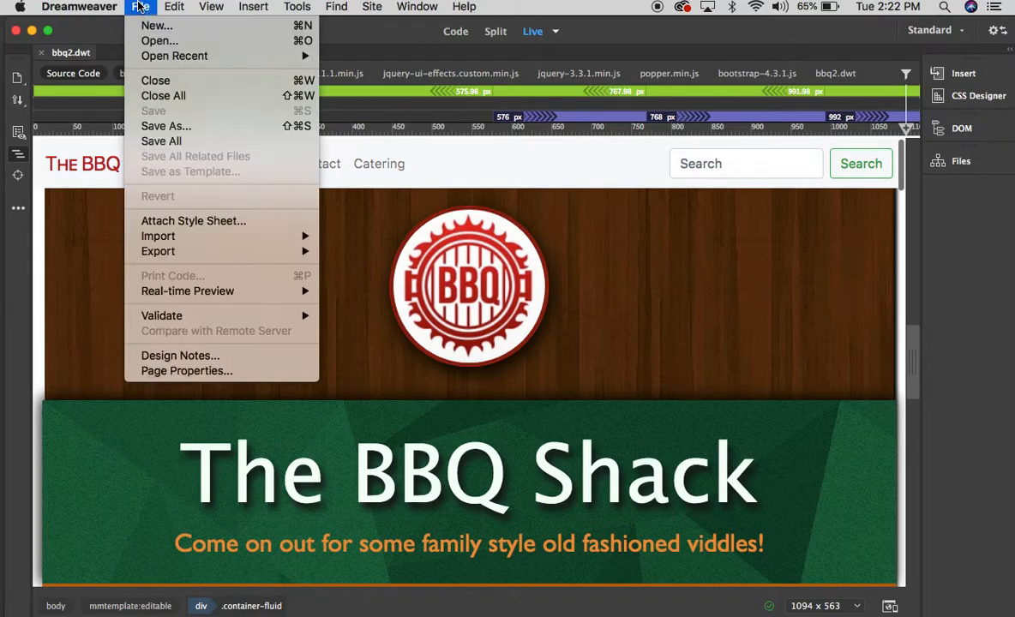
click(156, 30)
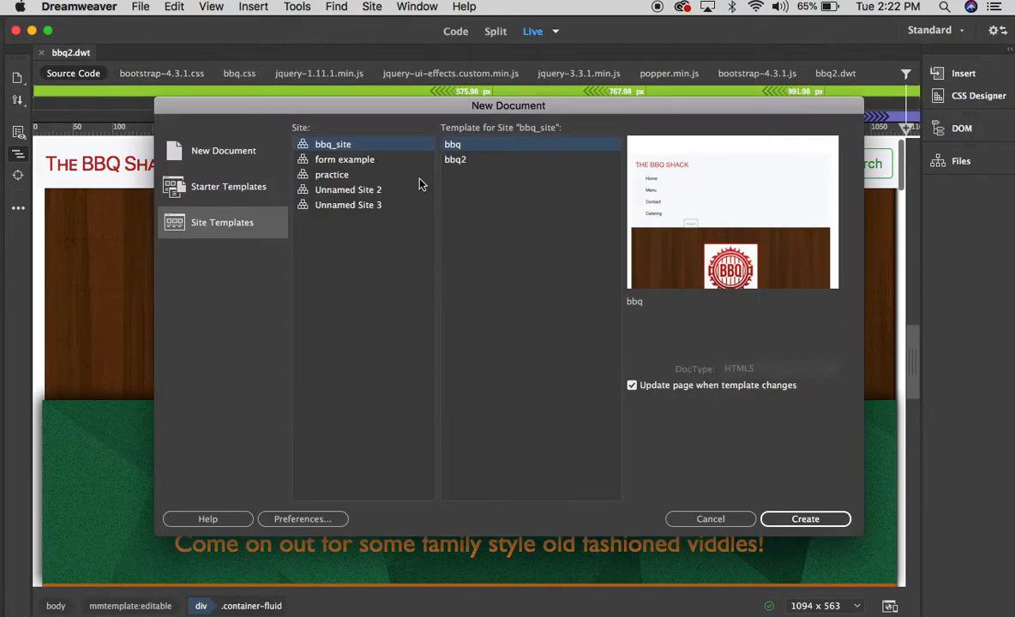
click(330, 145)
click(454, 148)
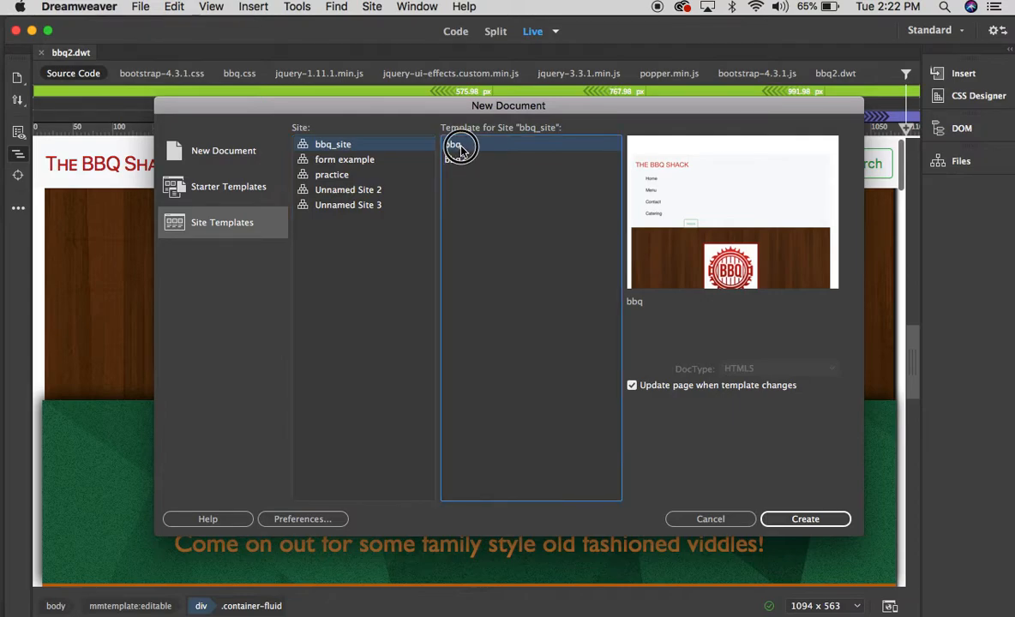
click(459, 161)
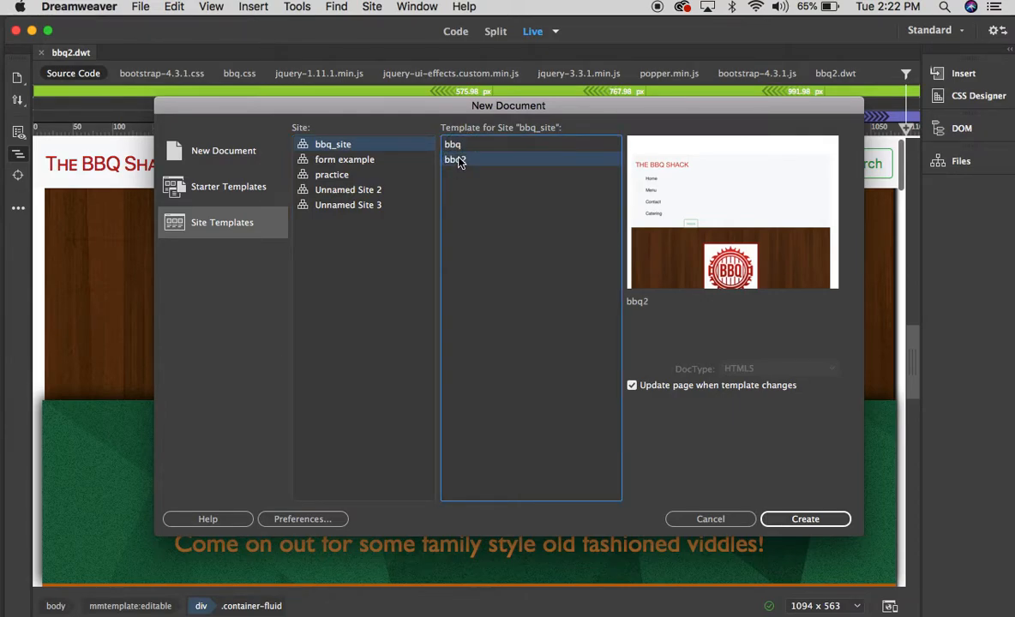
click(801, 520)
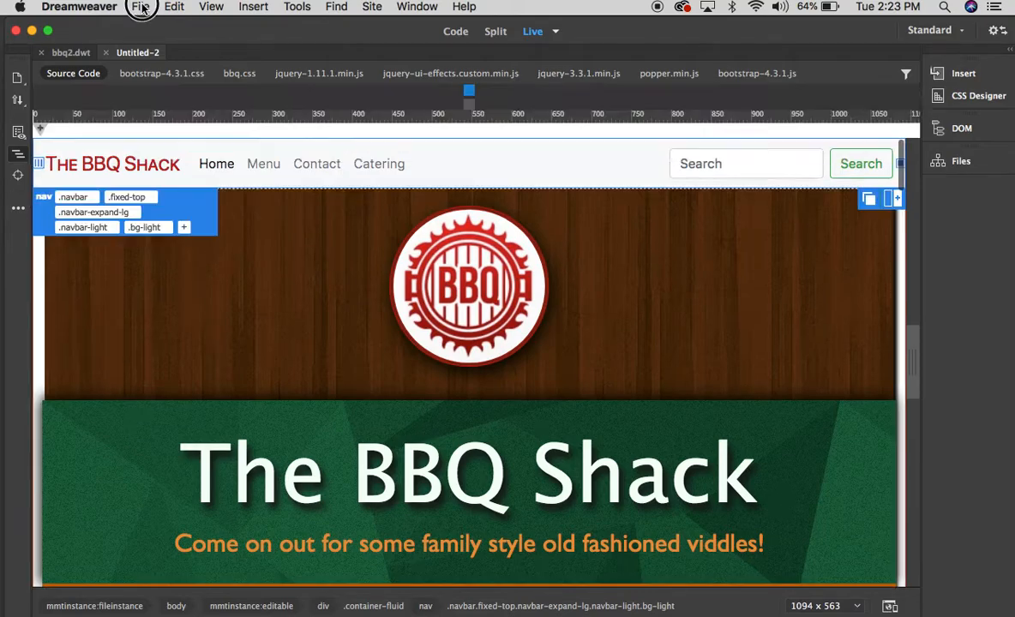
- Save the new page as menu3.html in the bbq_site folder
click(142, 7)
click(161, 110)
click(140, 6)
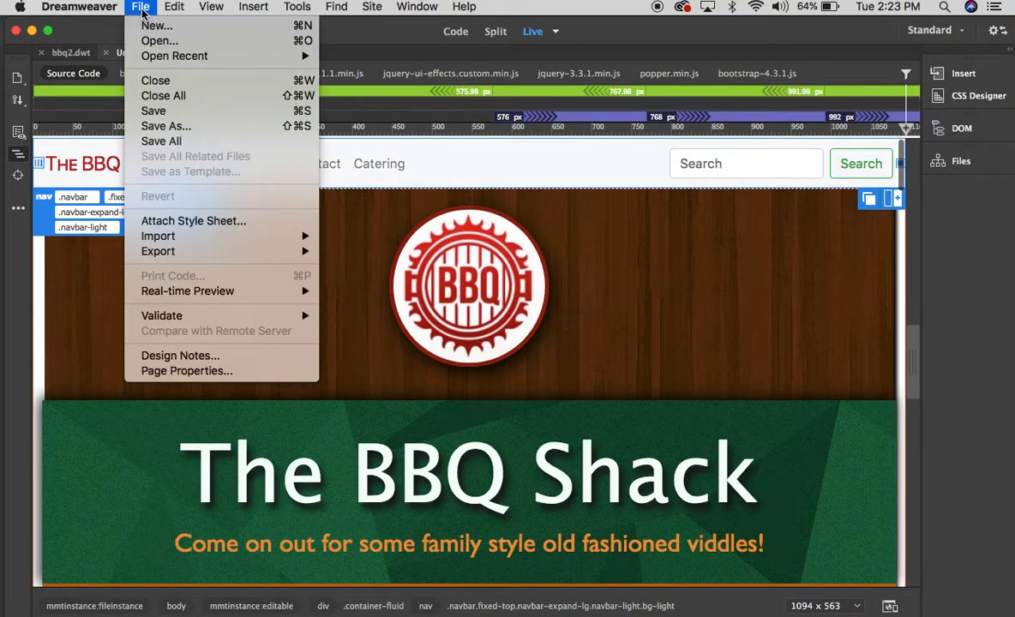
click(163, 126)
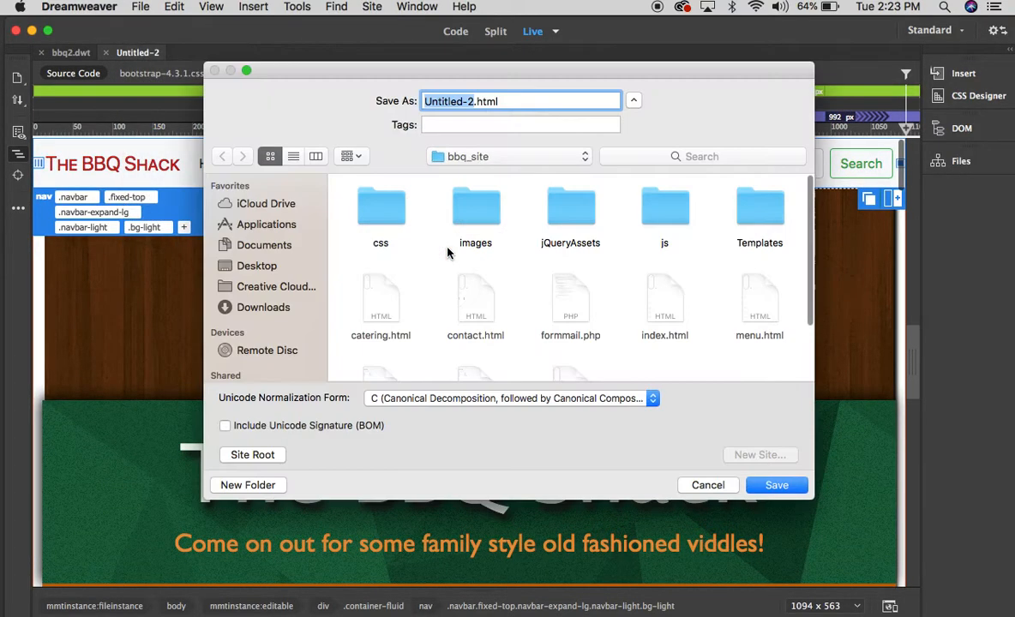
text(menu)
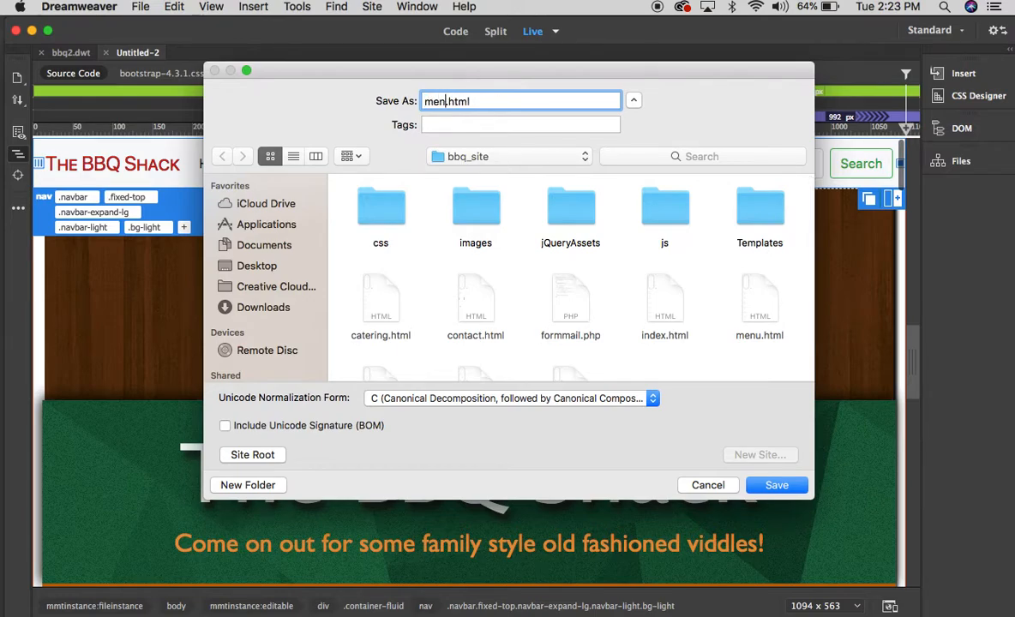
text(2)
key(BackSpace)
text(3)
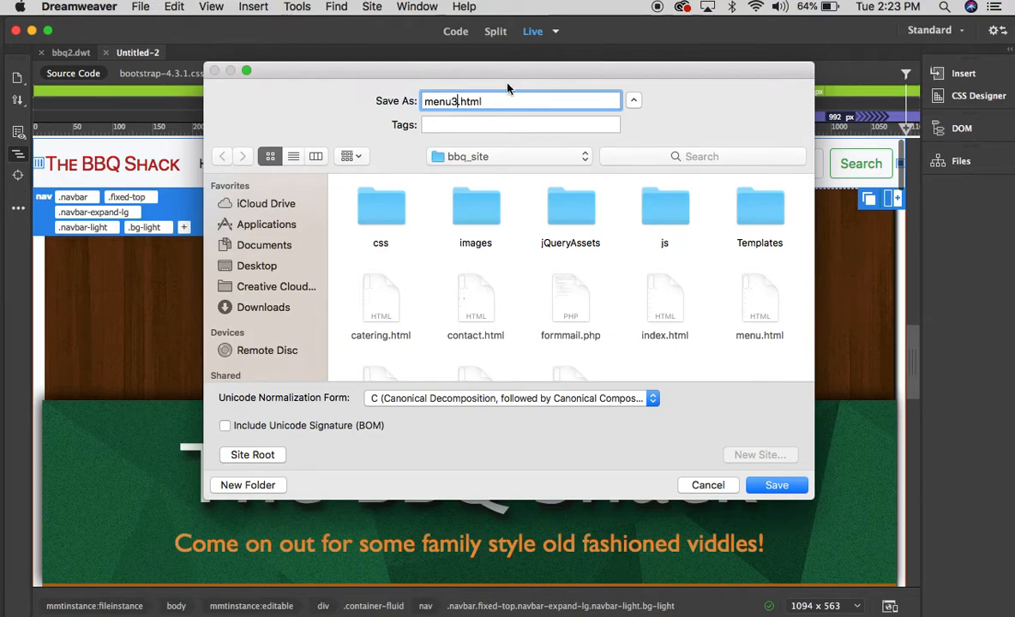
click(769, 485)
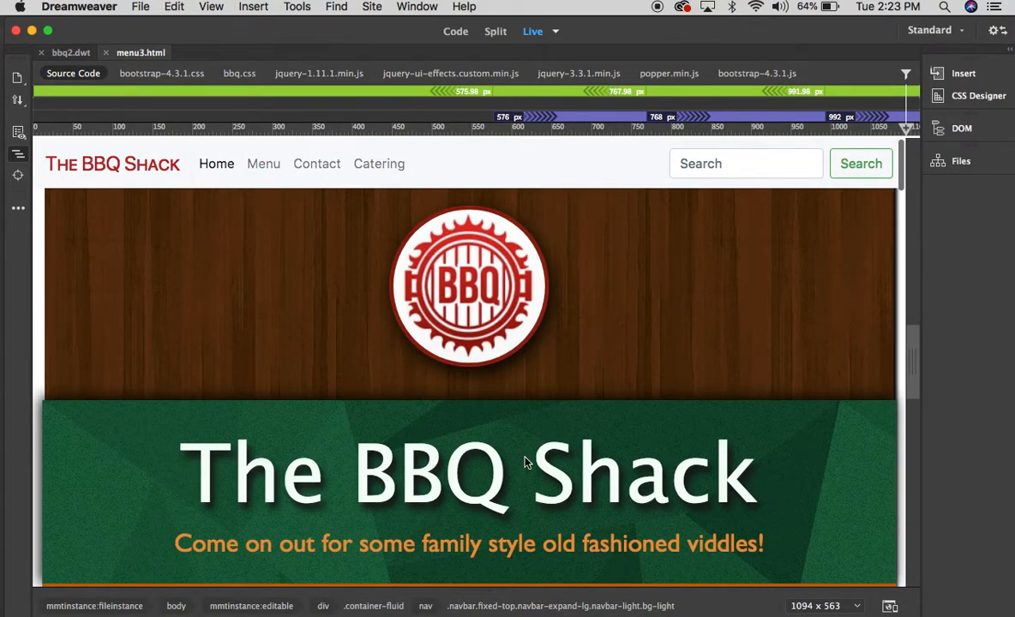
- Replace the BBQ Chicken card title on the new page with the test text "sdfhfgjfghb"
scroll(463, 392, down, 5)
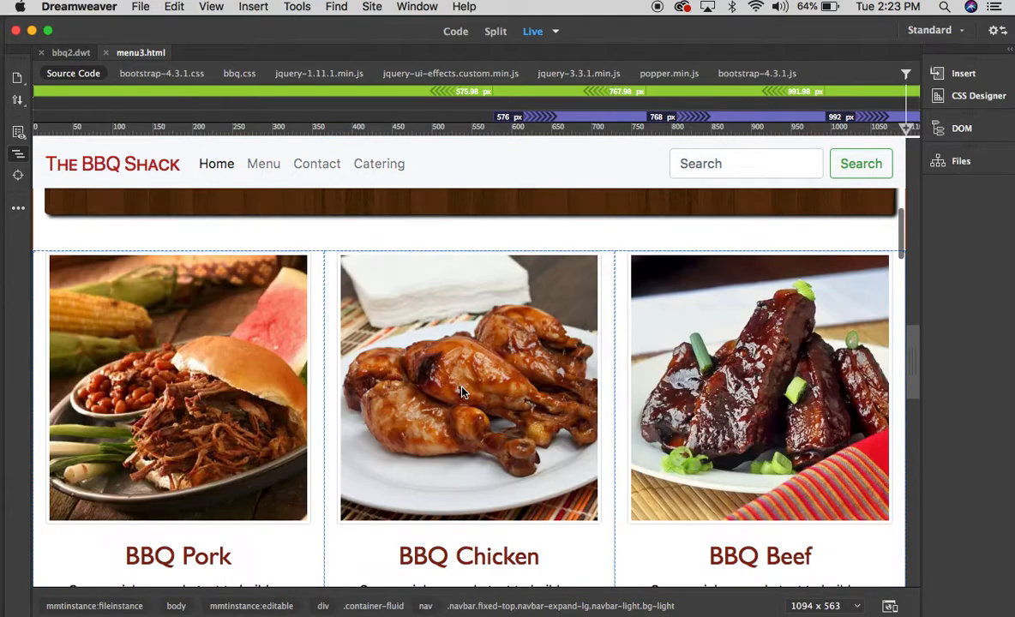
scroll(426, 490, down, 2)
double_click(419, 474)
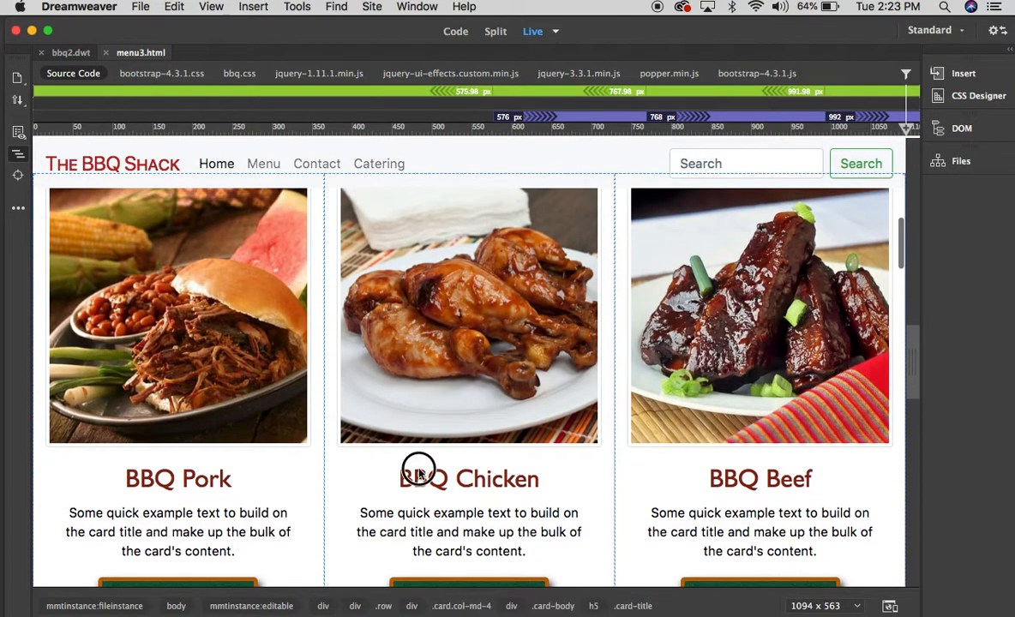
triple_click(419, 474)
text(sdfhfgjfghb)
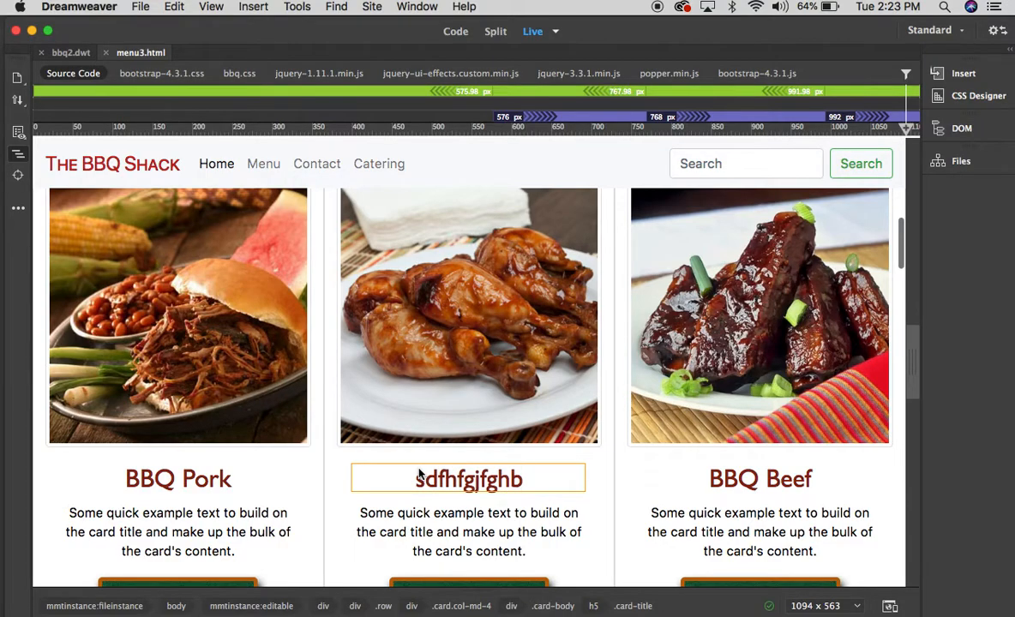
- Compare the top of the menu3.html page, including its navigation bar, with the bbq2.dwt template
scroll(417, 476, up, 6)
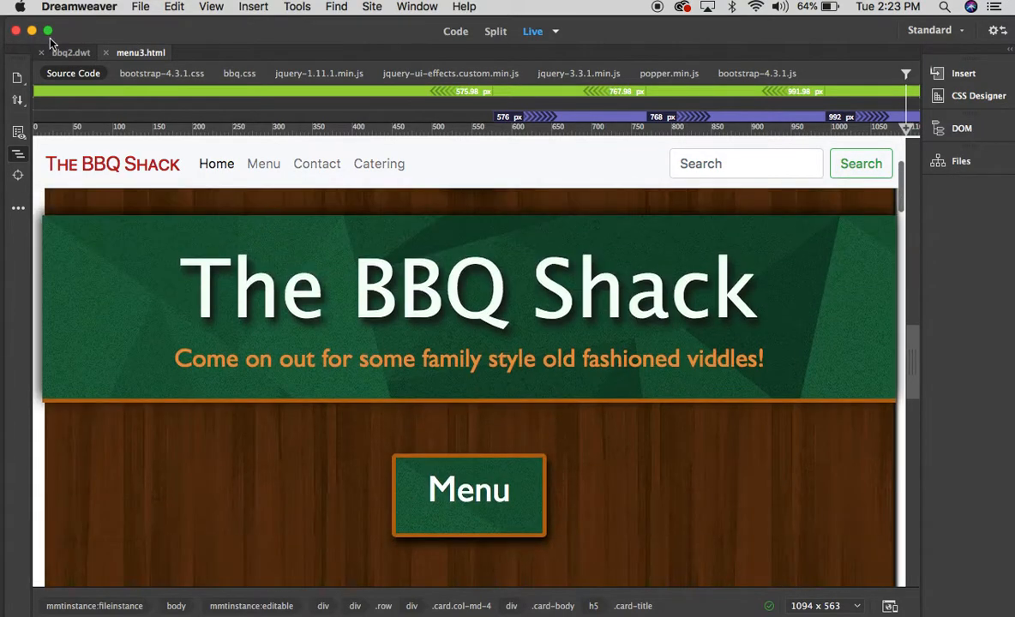
scroll(185, 163, up, 3)
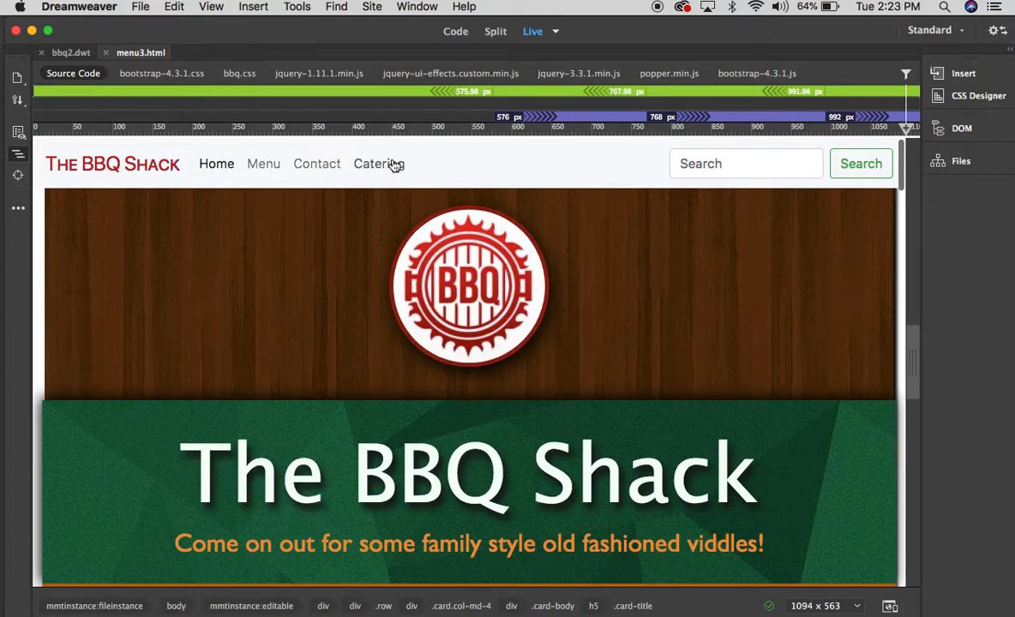
click(68, 53)
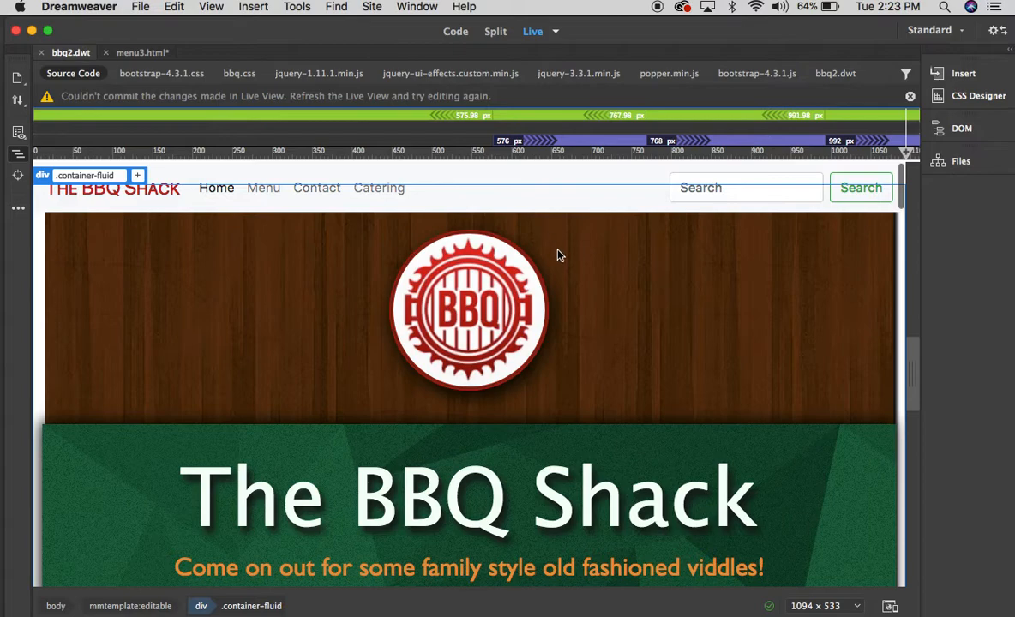
click(138, 51)
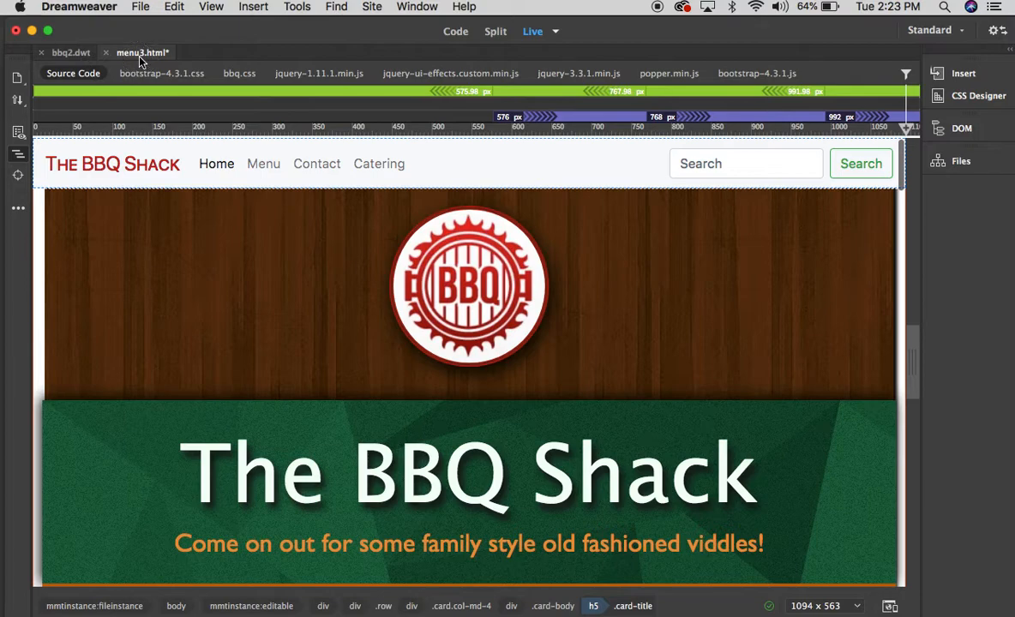
click(68, 53)
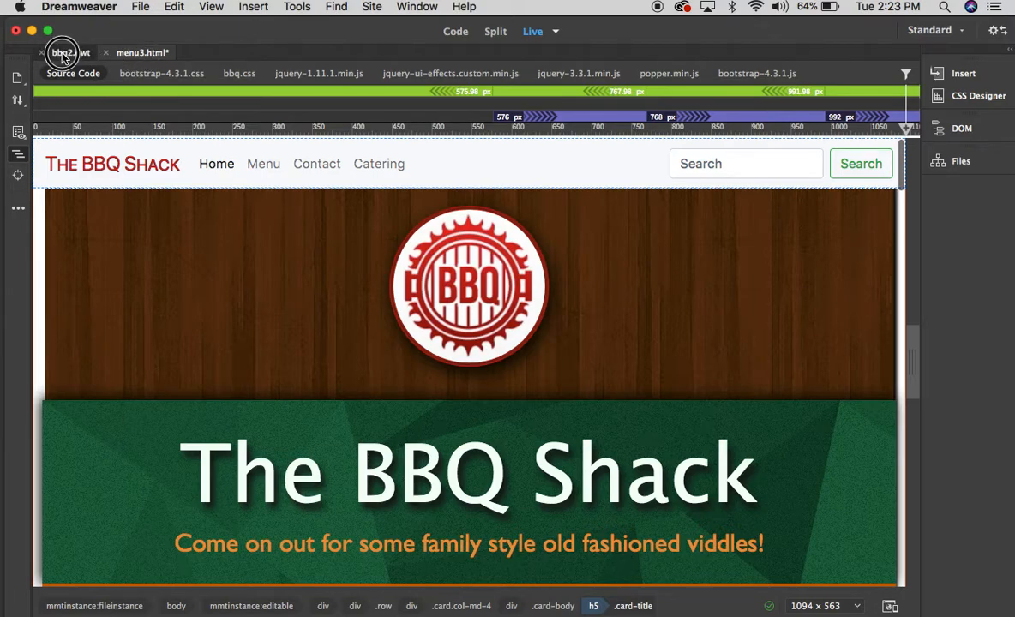
click(137, 54)
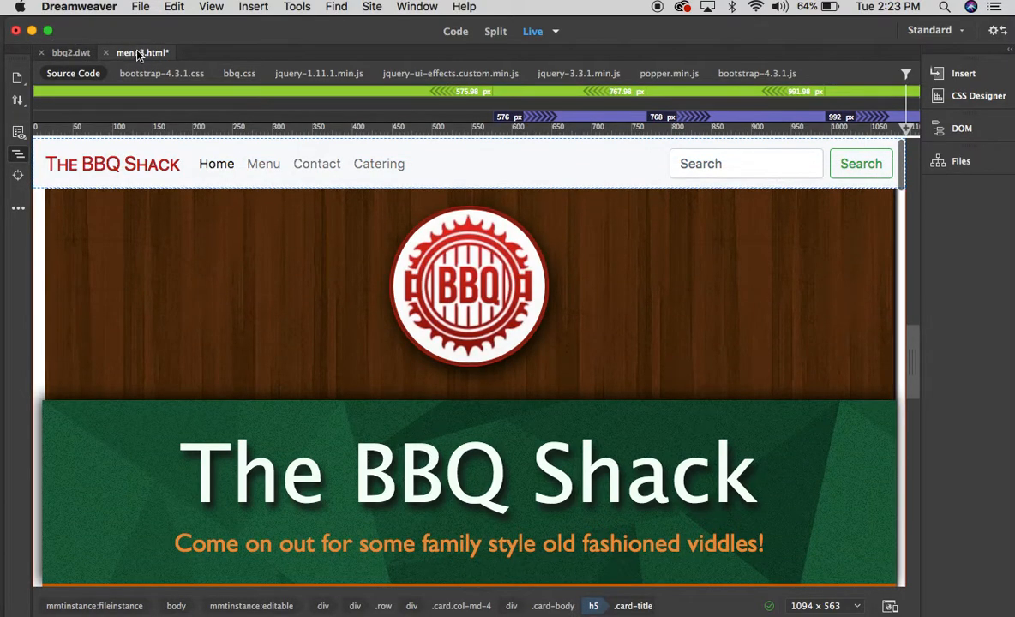
click(68, 53)
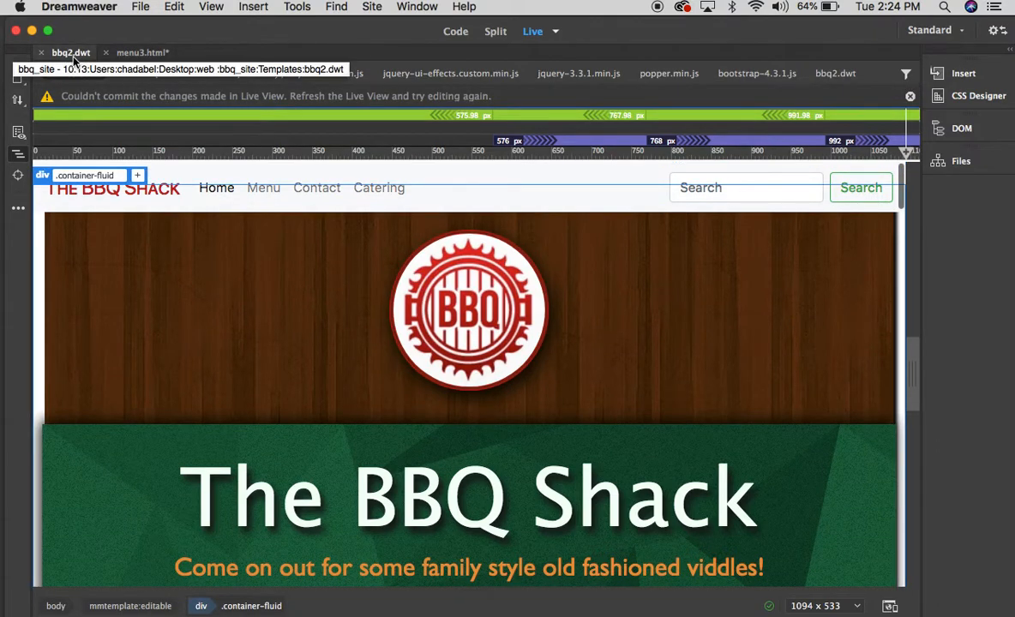
click(142, 52)
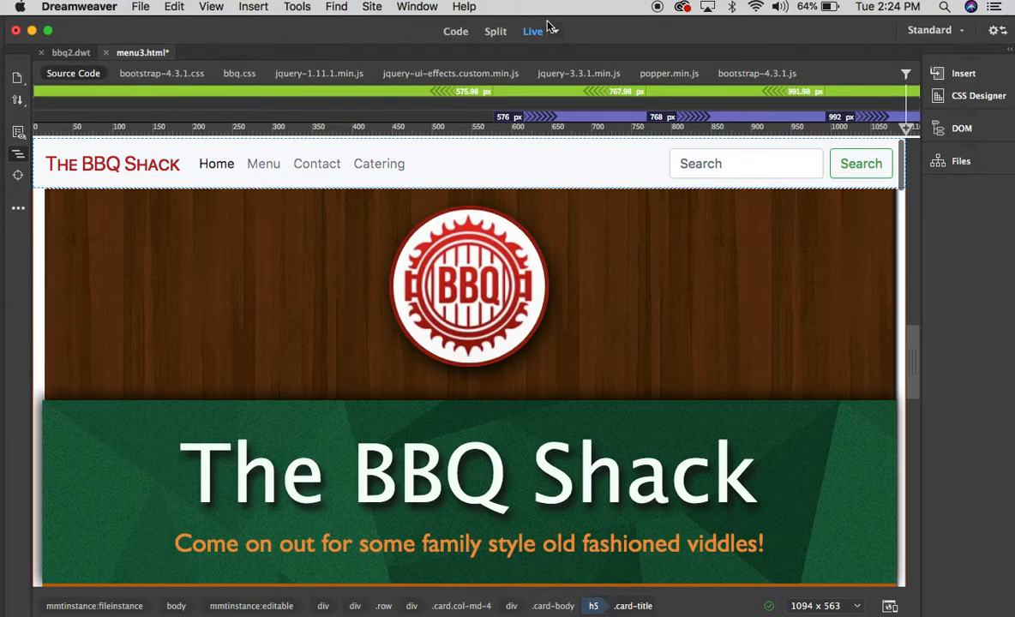
mouse_move(179, 611)
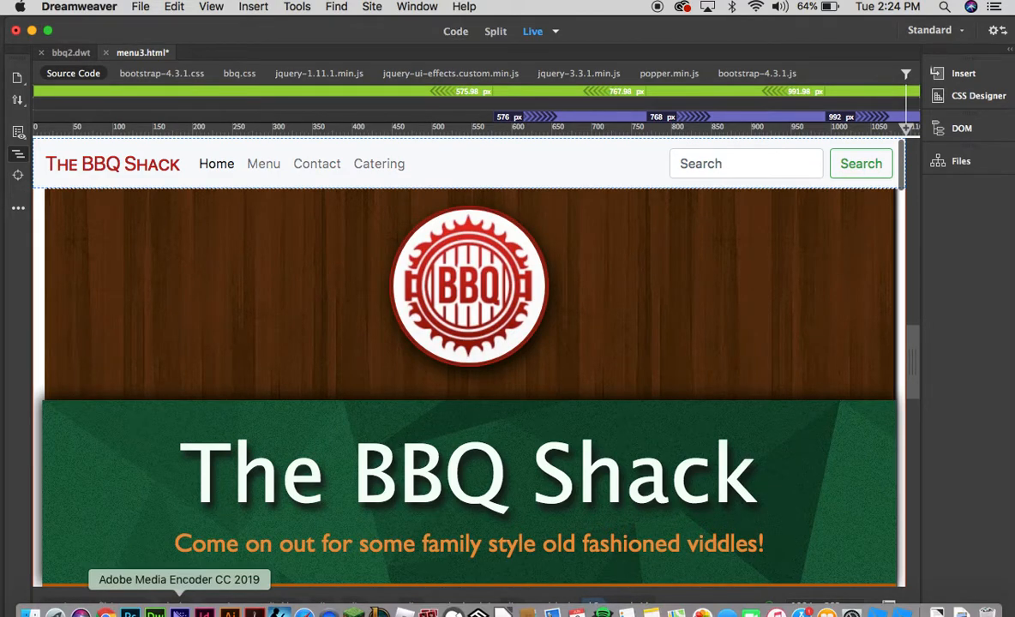